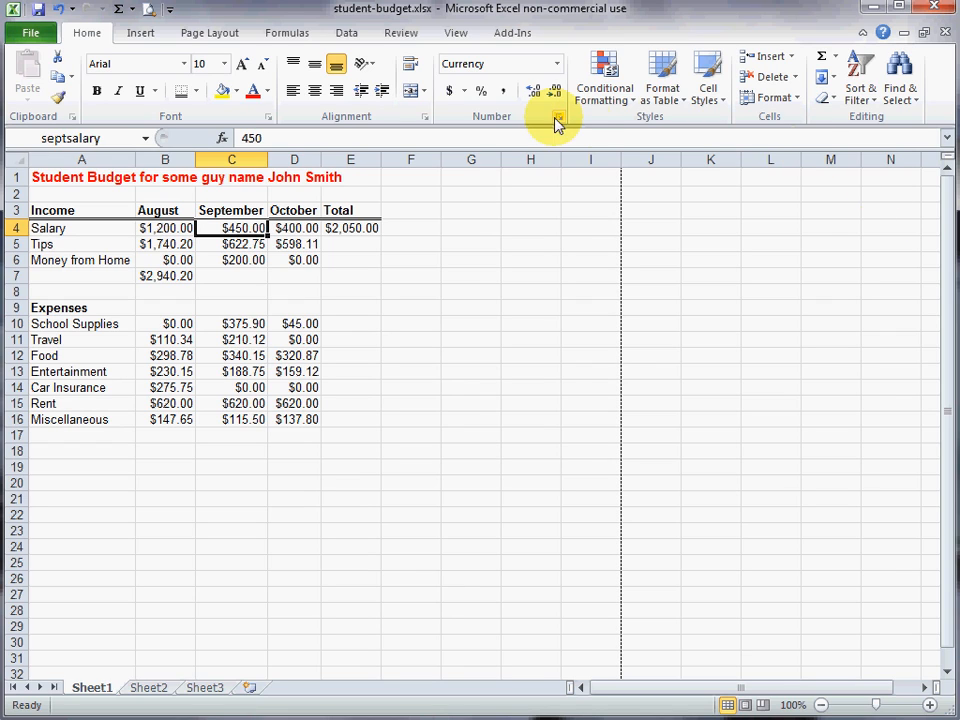
Examine the title, headings, labels and the August and September amounts in the Income section as cell contents.
{"action": "left_click", "coordinate": [126, 259]}
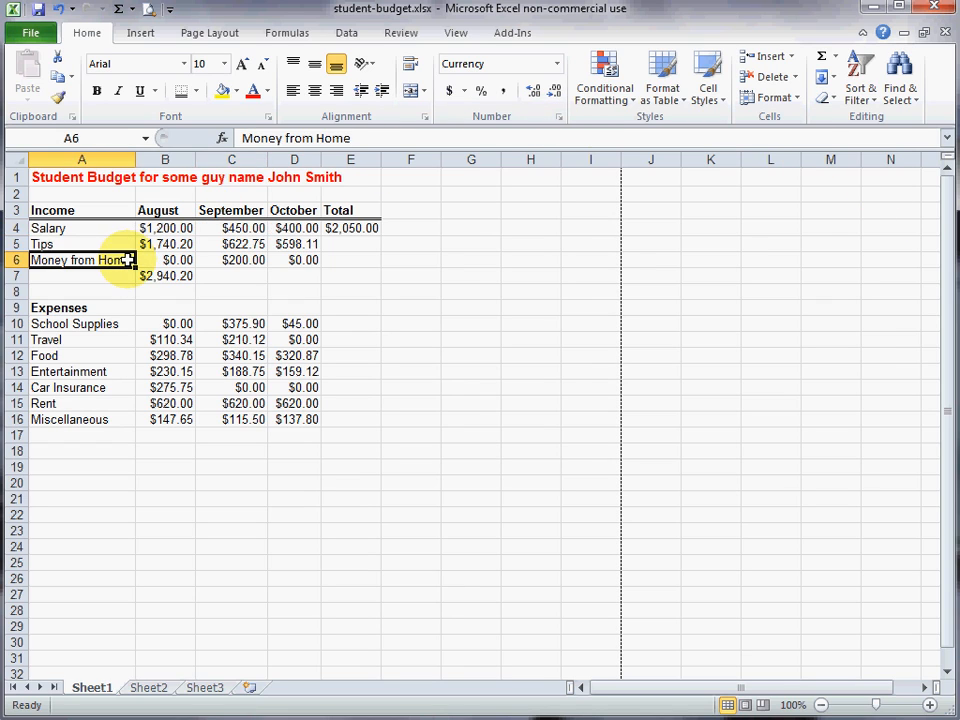
{"action": "left_click", "coordinate": [230, 228]}
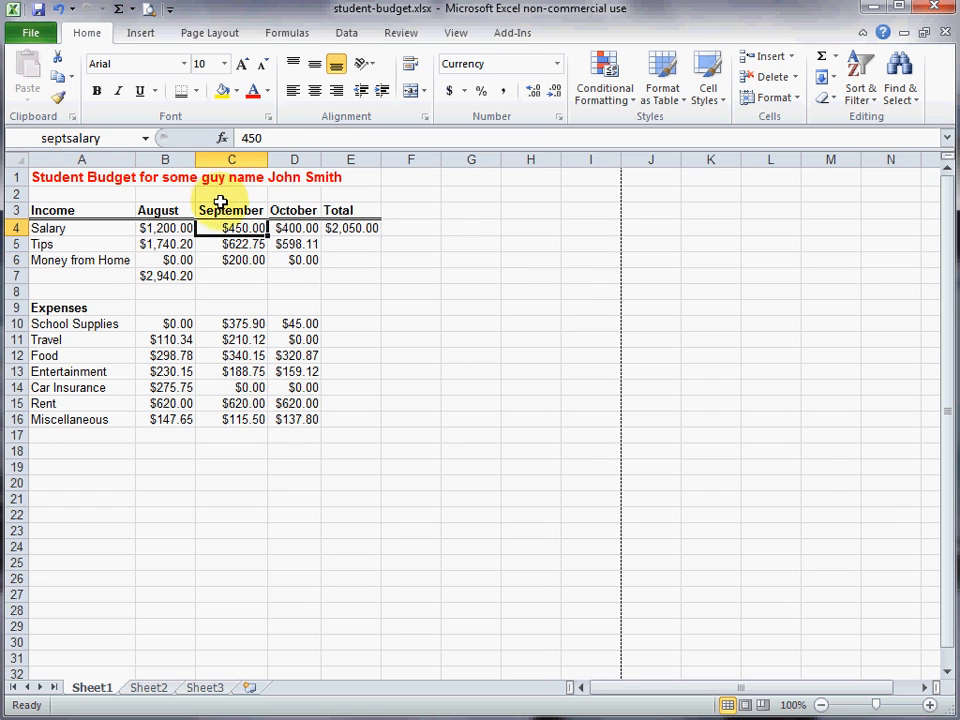
{"action": "left_click", "coordinate": [219, 209]}
{"action": "left_click", "coordinate": [203, 176]}
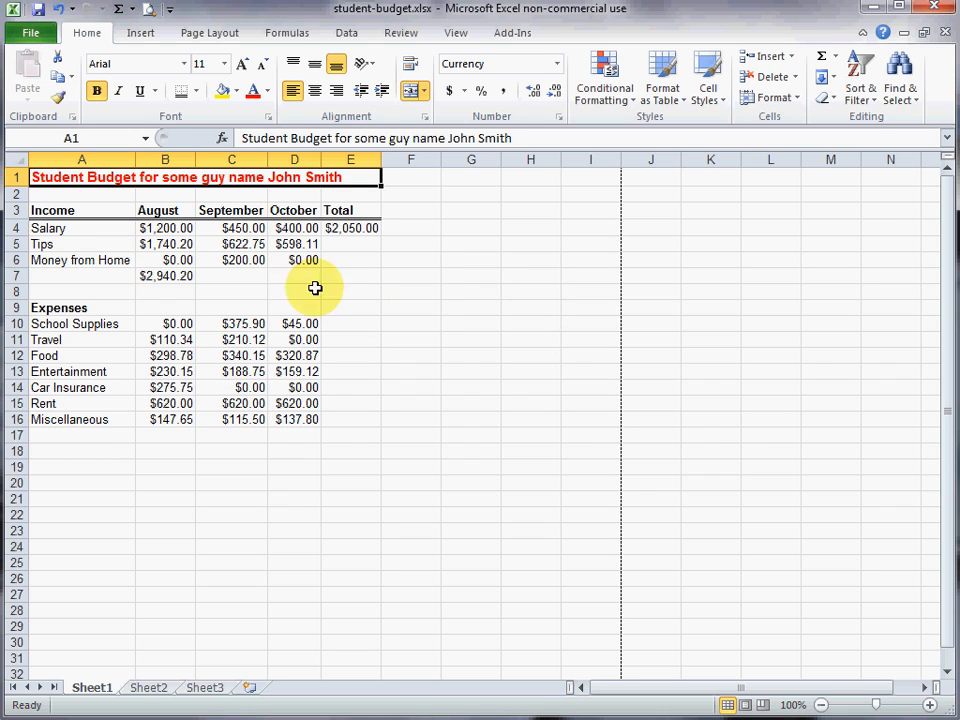
{"action": "left_click", "coordinate": [168, 230]}
{"action": "left_click", "coordinate": [184, 245]}
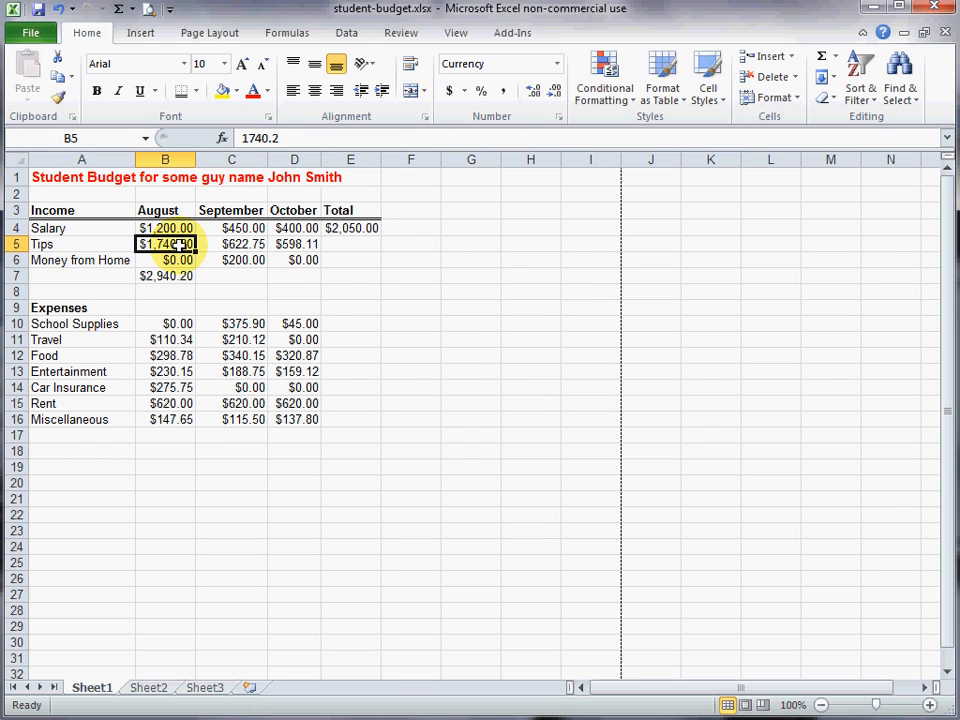
{"action": "left_click", "coordinate": [181, 260]}
{"action": "left_click", "coordinate": [254, 265]}
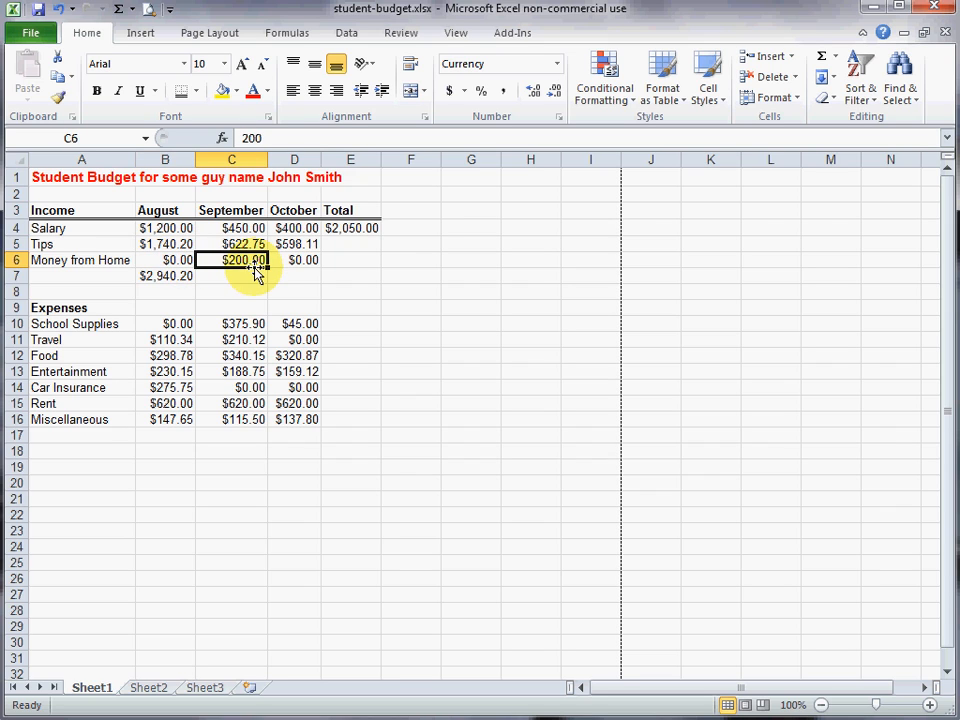
{"action": "left_click", "coordinate": [259, 245]}
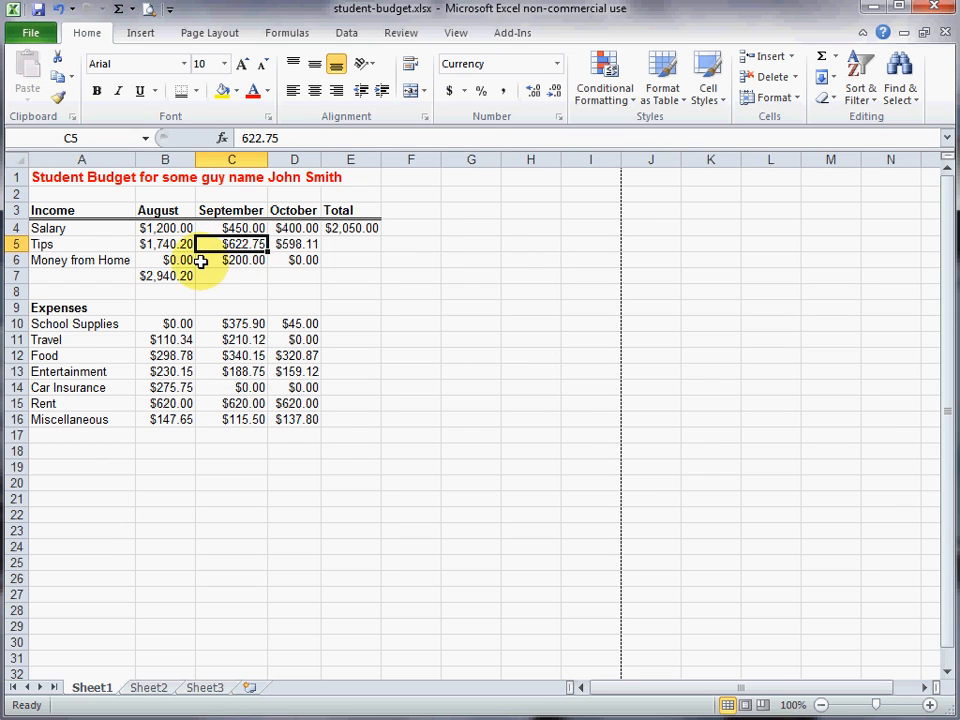
Inspect the formulas behind the August income total in B7 and the salary total in E4, including the source range B4:B6.
{"action": "left_click", "coordinate": [168, 277]}
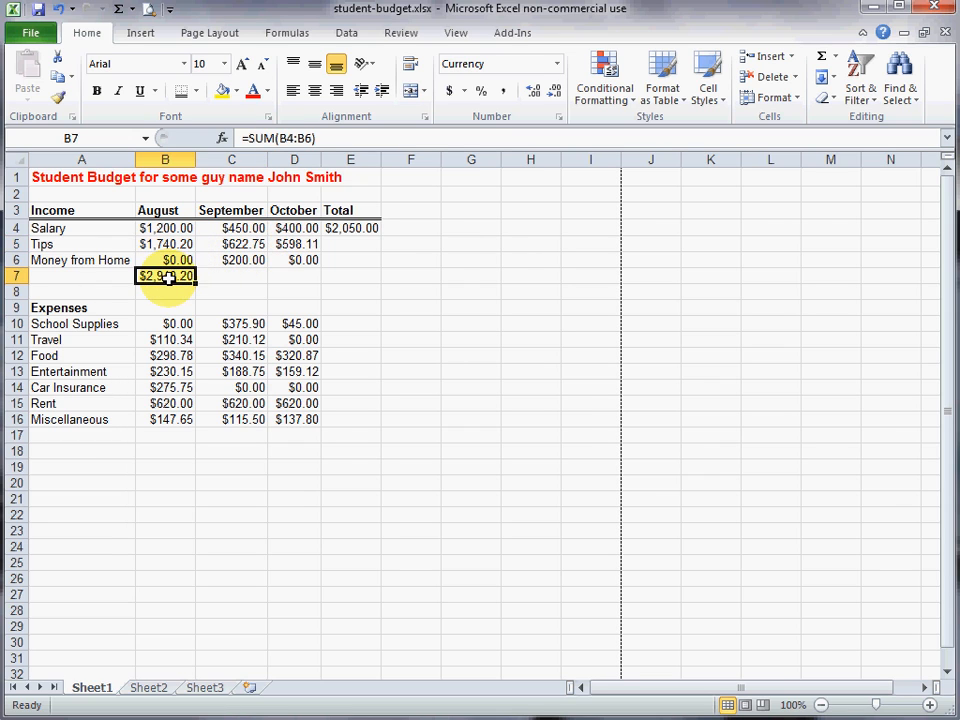
{"action": "left_click", "coordinate": [367, 228]}
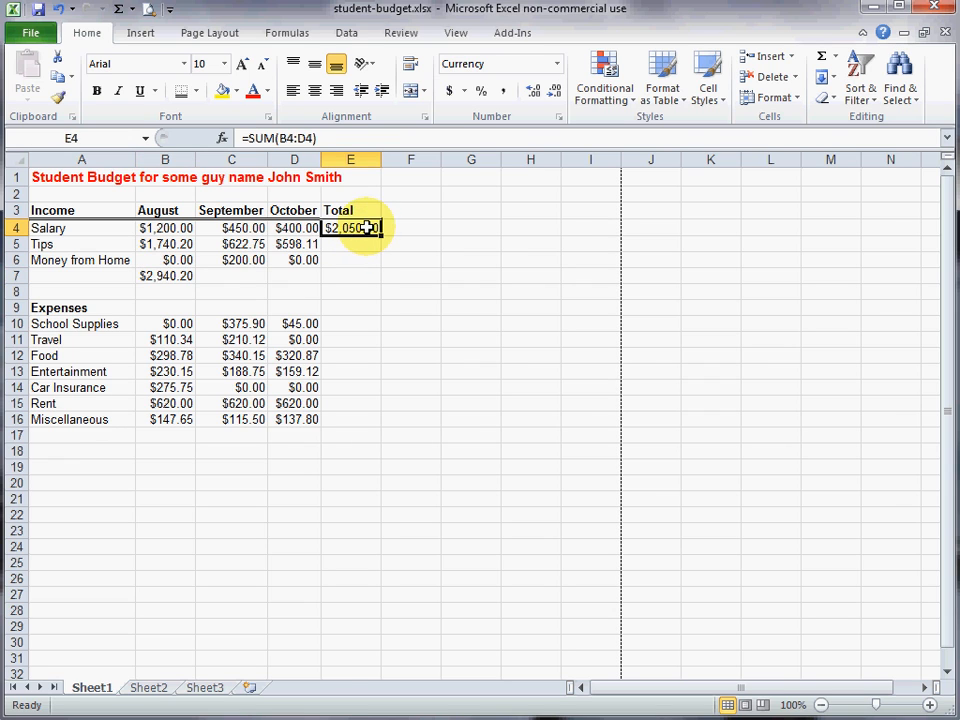
{"action": "left_click", "coordinate": [171, 274]}
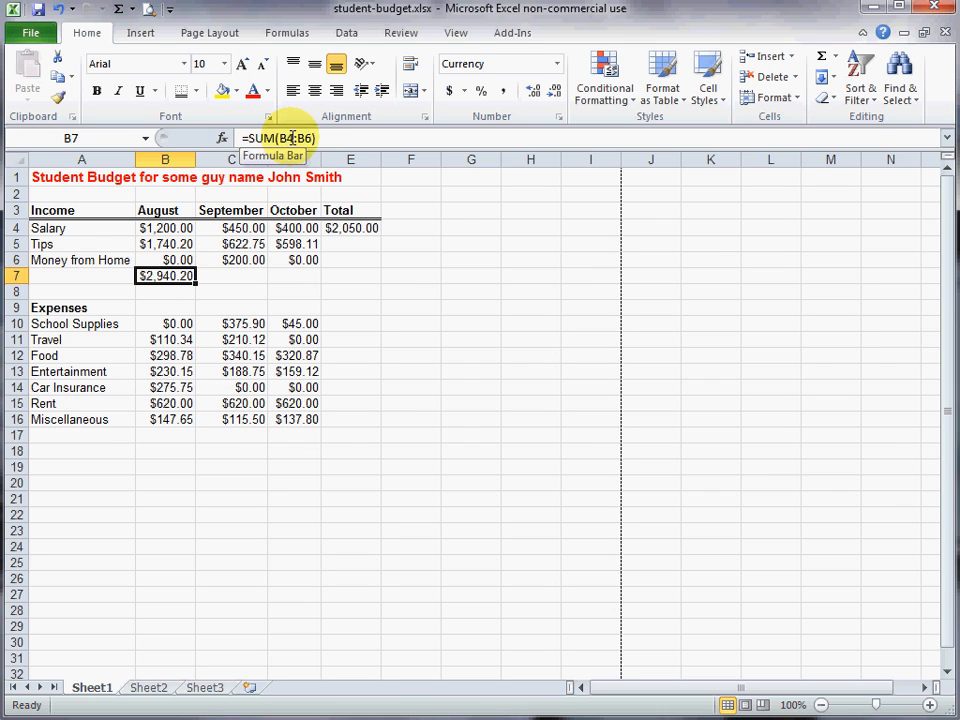
{"action": "left_click_drag", "start_coordinate": [180, 225], "coordinate": [176, 258]}
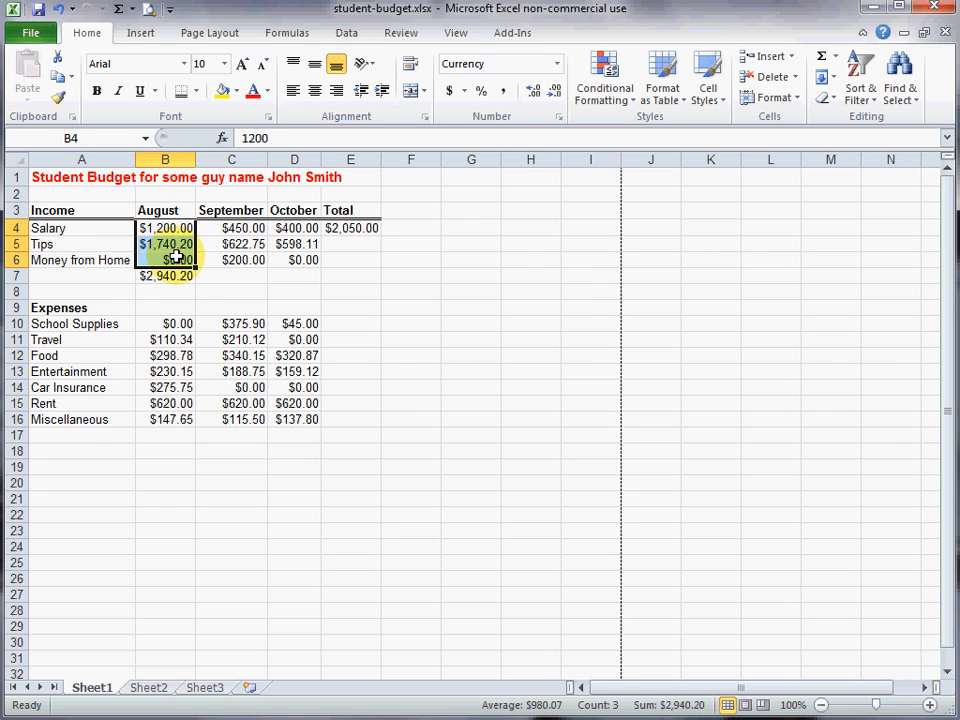
{"action": "left_click", "coordinate": [187, 276]}
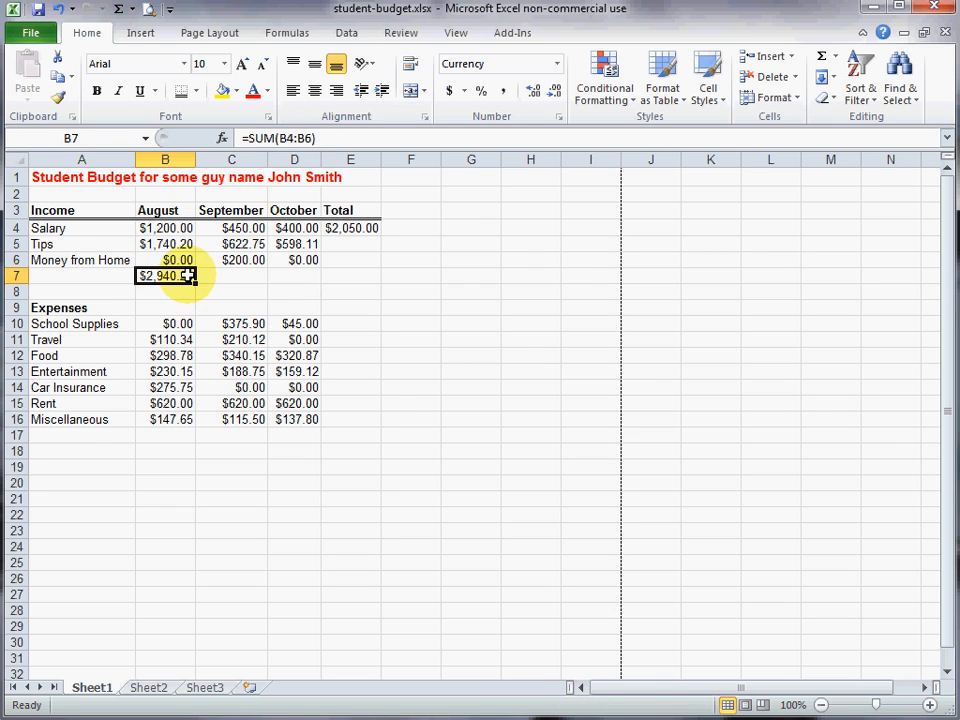
Enter the formula =6+3 in the empty cell F10.
{"action": "left_click", "coordinate": [402, 324]}
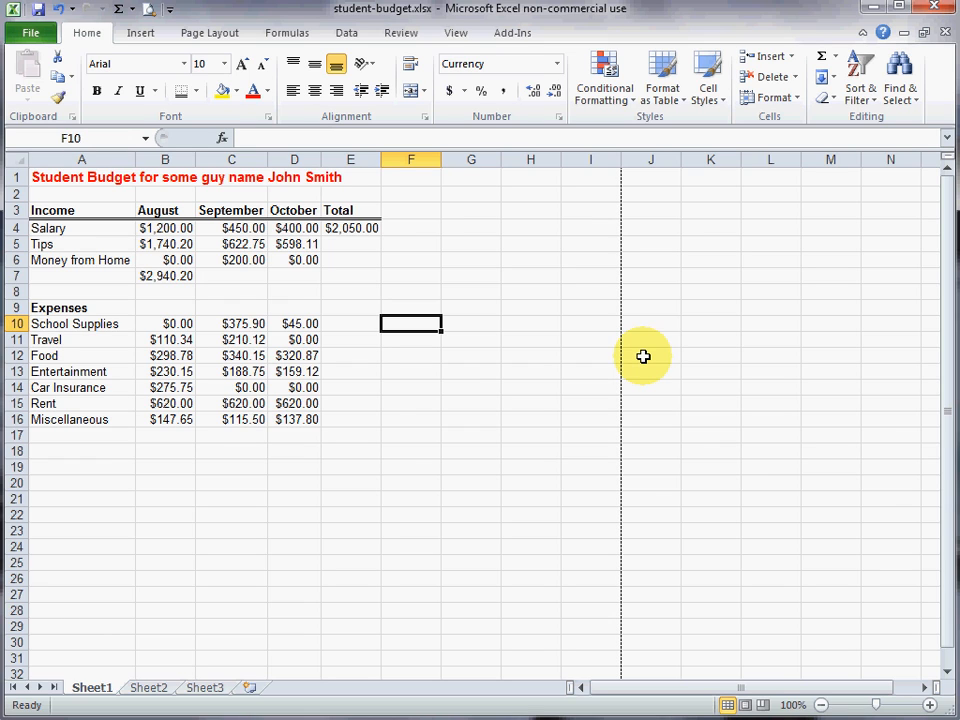
{"action": "type", "text": "="}
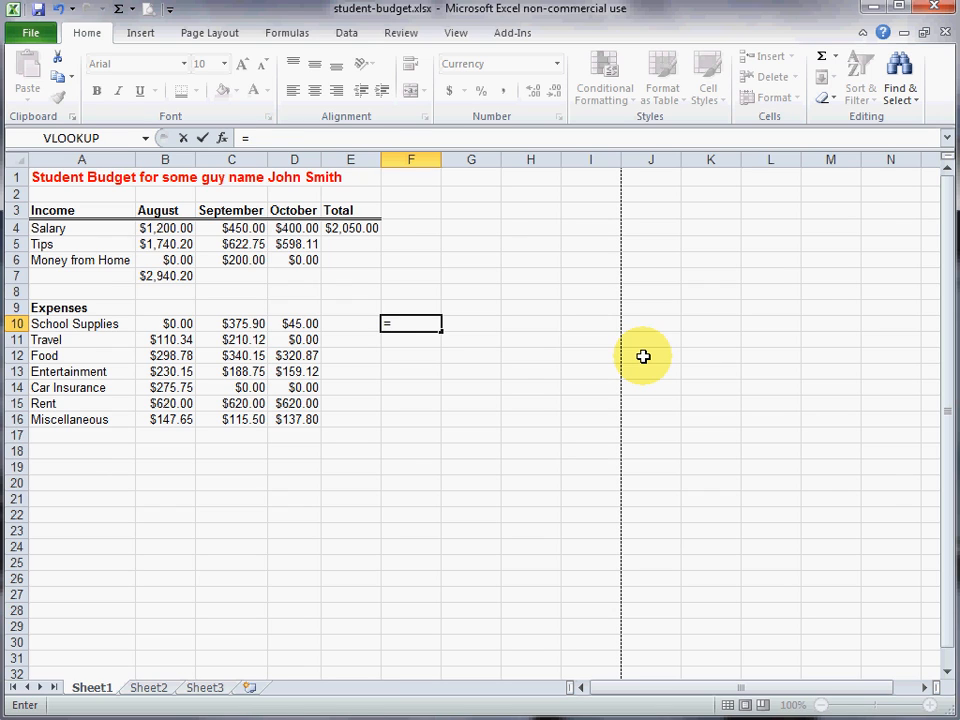
{"action": "type", "text": "6+3"}
{"action": "key", "text": "Return"}
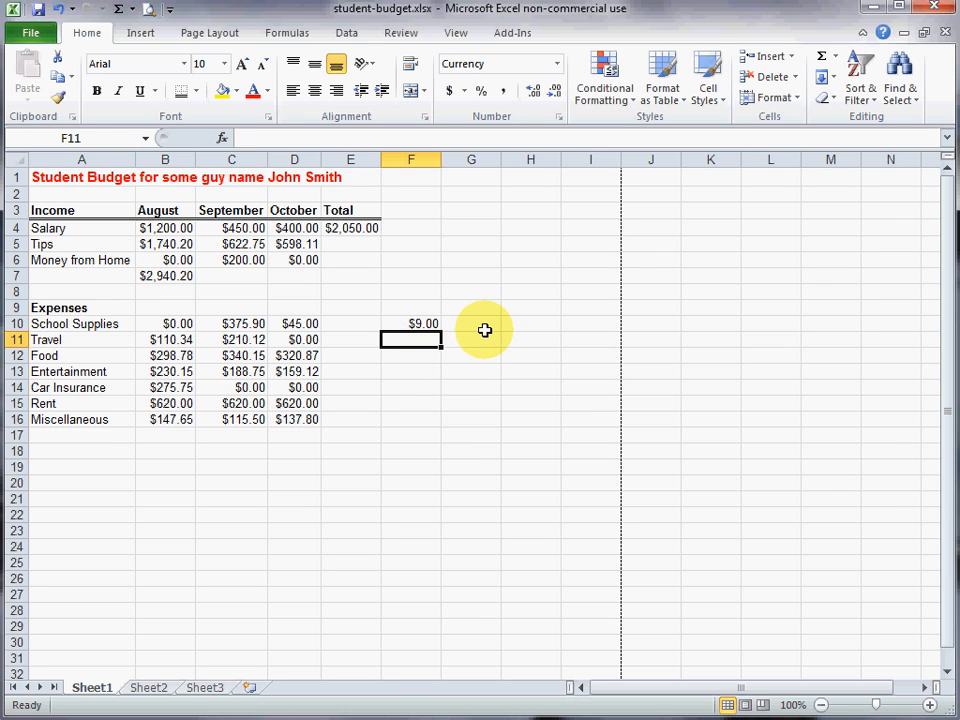
Extend the formula in F10 with a subtraction so it reads =6+3-2.
{"action": "left_click", "coordinate": [422, 323]}
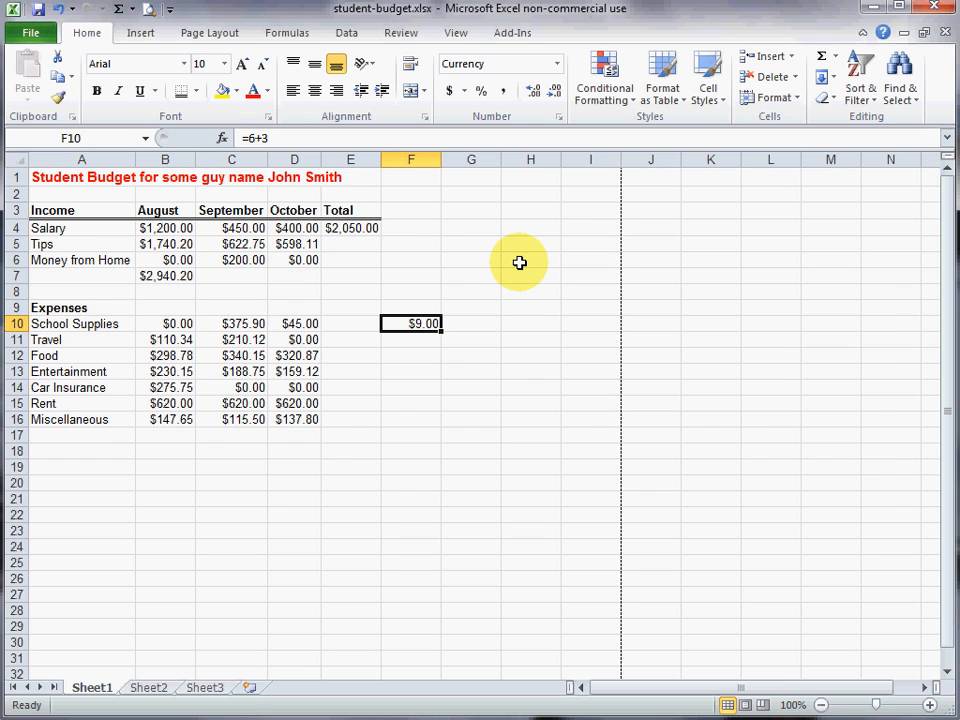
{"action": "left_click", "coordinate": [286, 141]}
{"action": "type", "text": "-2"}
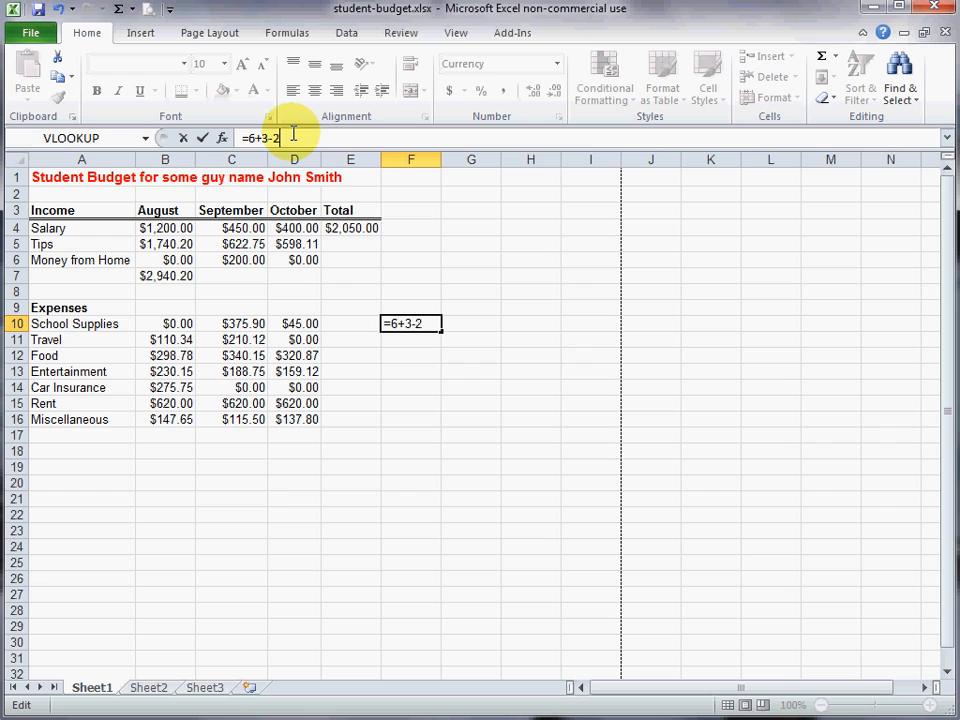
{"action": "key", "text": "Return"}
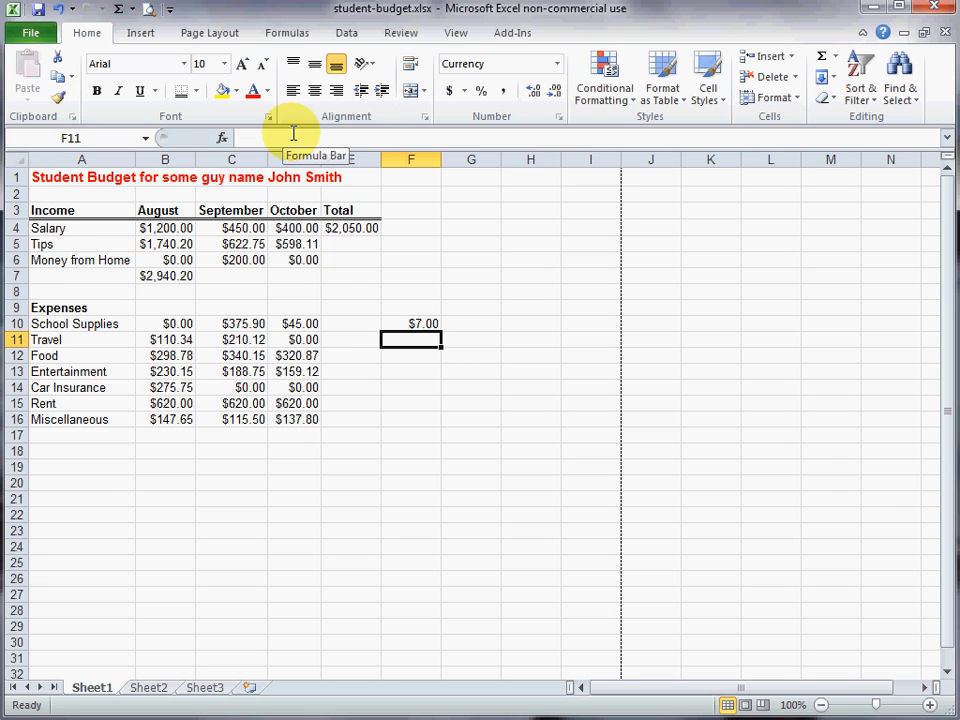
Extend the formula in F10 with a multiplication so it reads =6+3-2*10.
{"action": "left_click", "coordinate": [414, 323]}
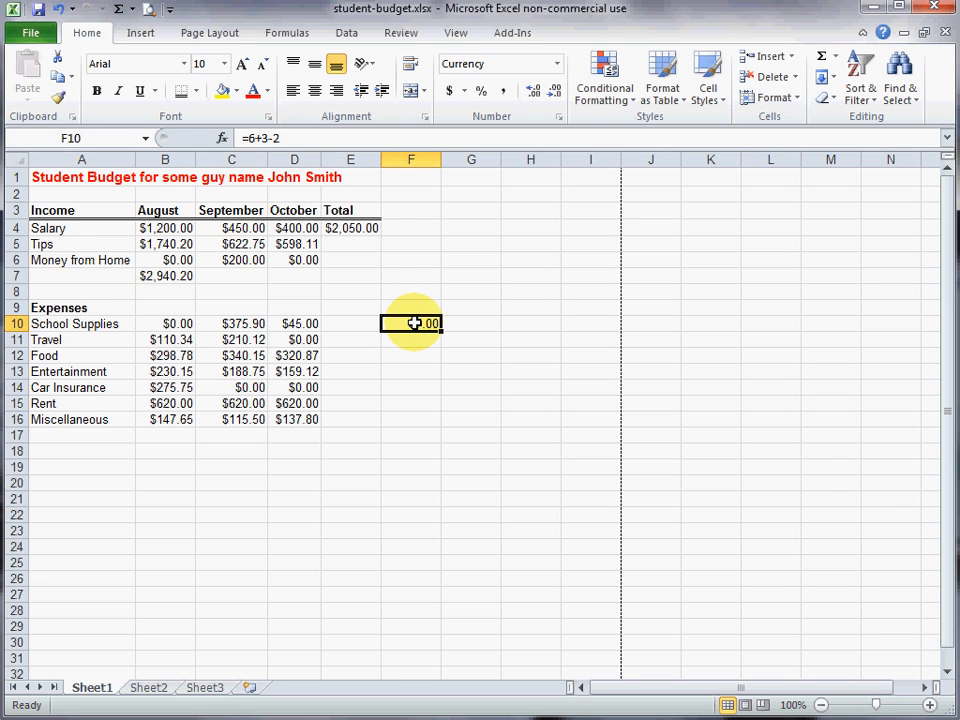
{"action": "left_click", "coordinate": [332, 142]}
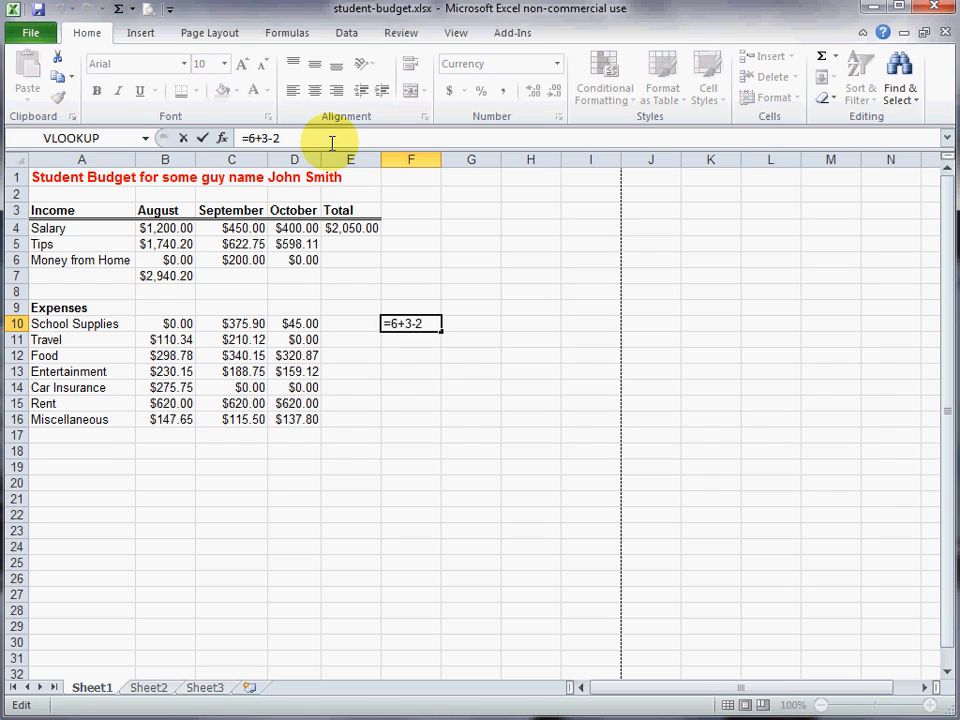
{"action": "type", "text": "*10"}
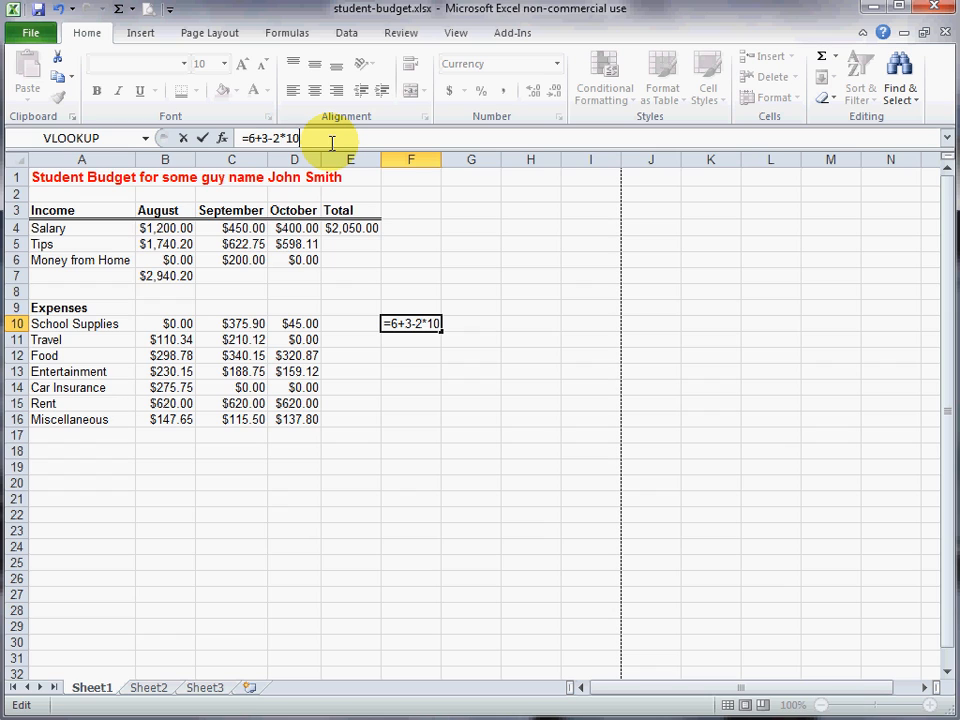
{"action": "key", "text": "Return"}
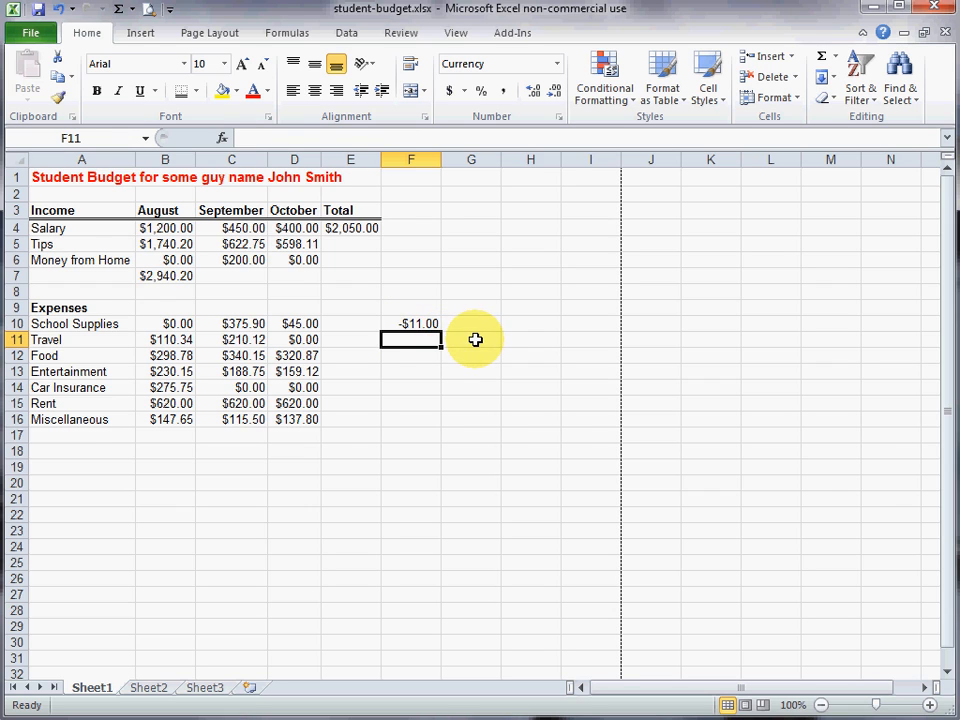
Enter the order-of-operations note PEMDAS in cell F8, above the sample formula.
{"action": "left_click", "coordinate": [407, 323]}
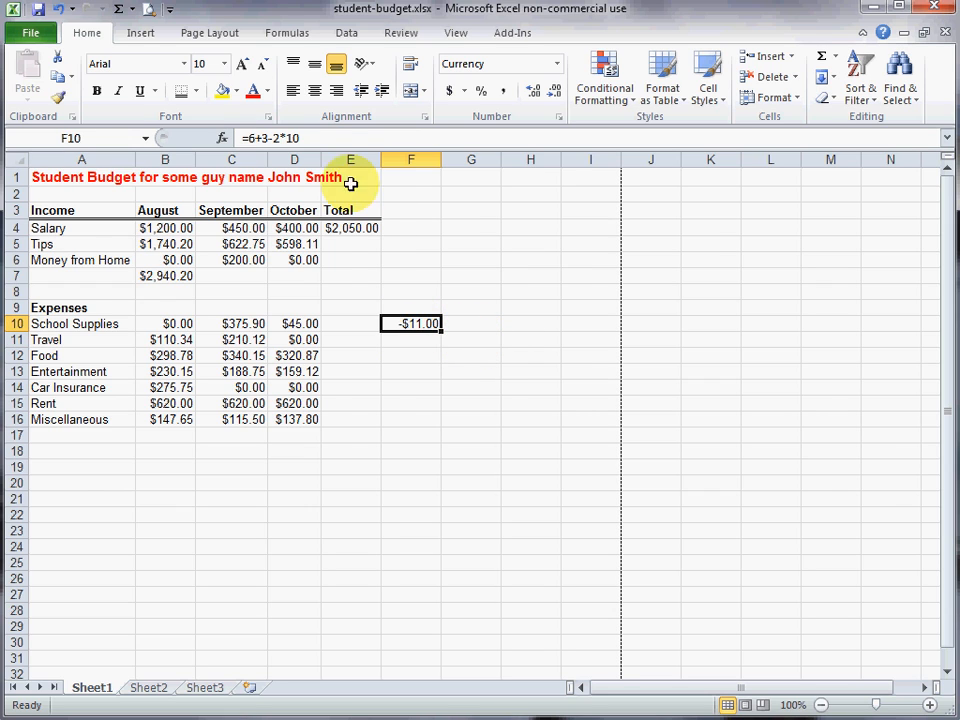
{"action": "left_click", "coordinate": [325, 141]}
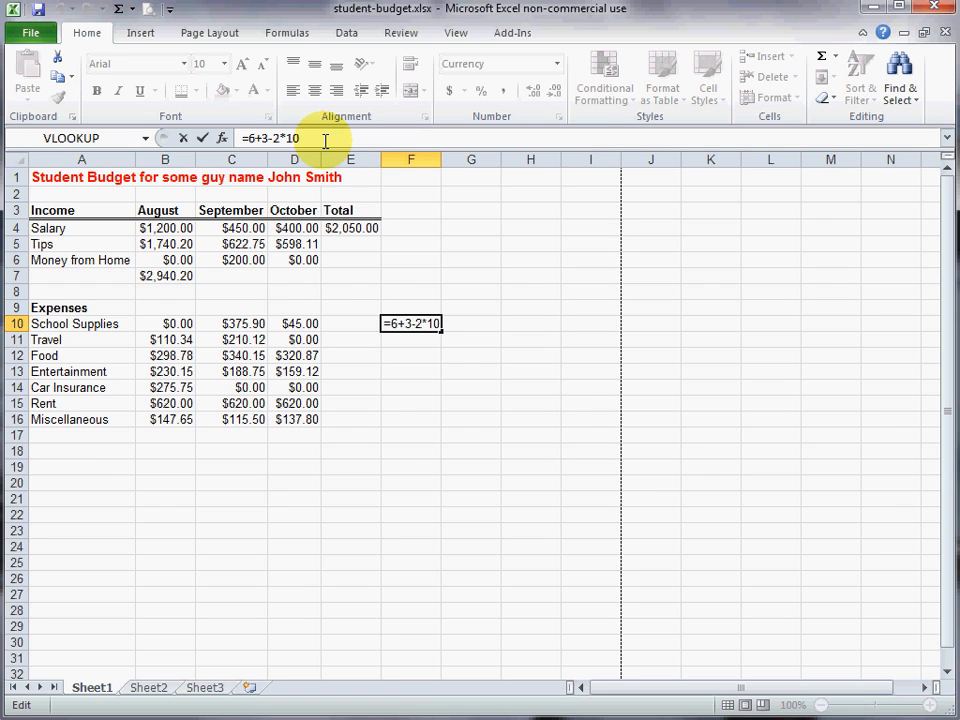
{"action": "left_click", "coordinate": [408, 293]}
{"action": "type", "text": "PEMDAS"}
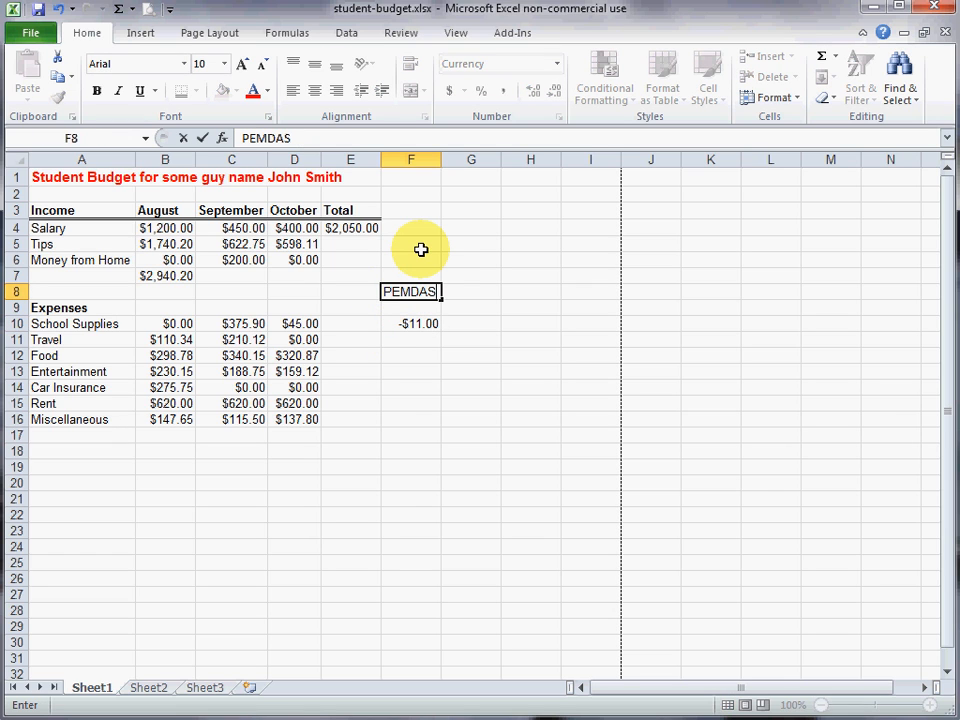
{"action": "key", "text": "Return"}
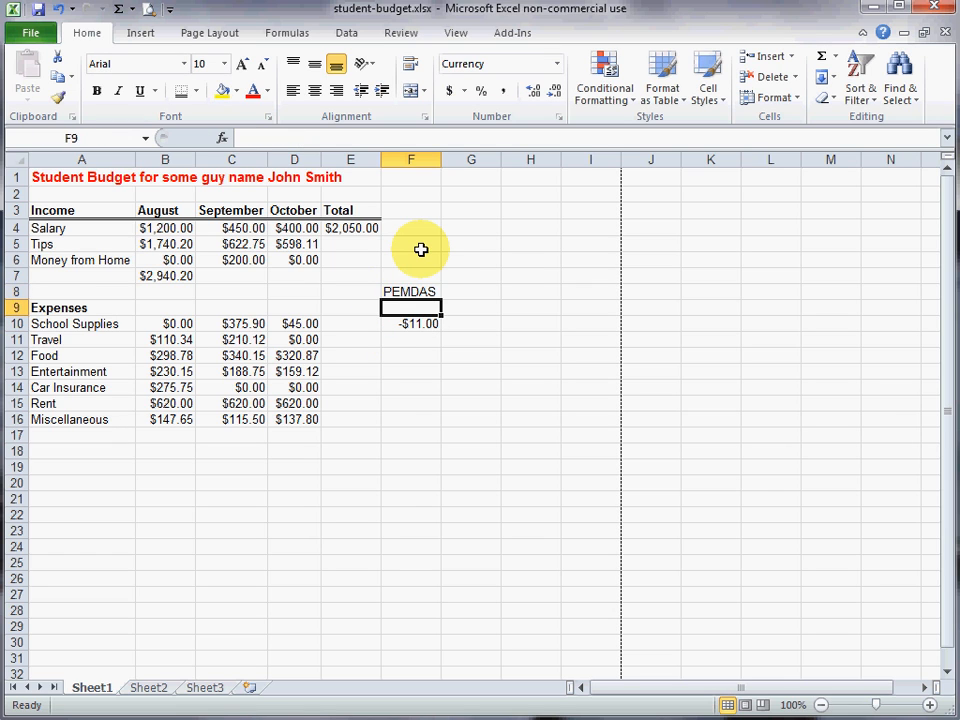
{"action": "left_click", "coordinate": [418, 291]}
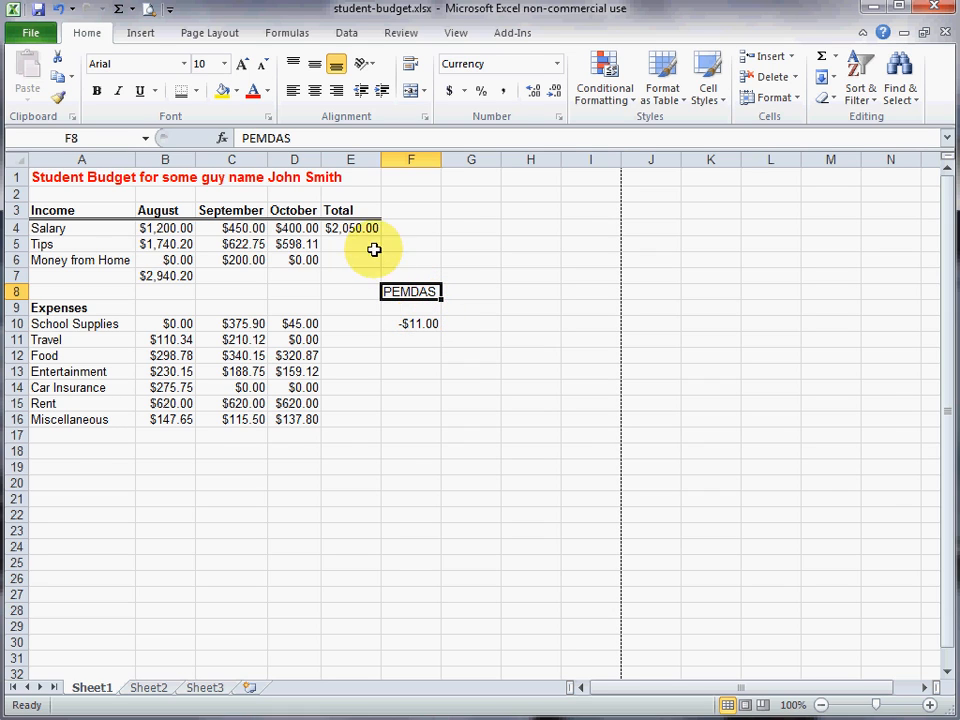
Enclose the addition and subtraction in F10's formula in parentheses so it reads =(6+3-2)*10.
{"action": "left_click", "coordinate": [414, 322]}
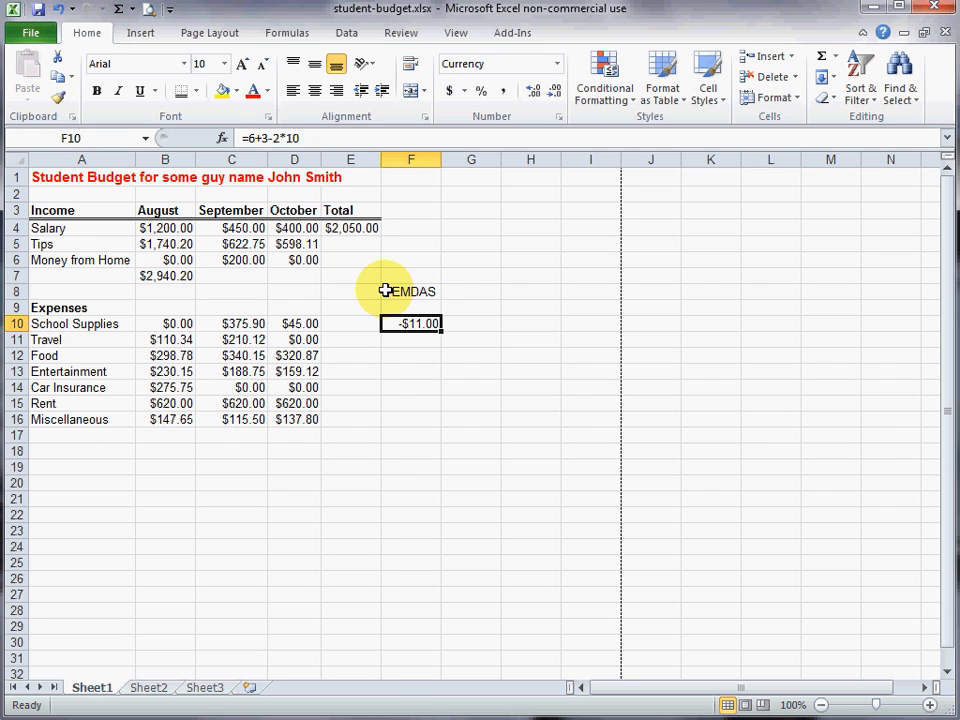
{"action": "left_click", "coordinate": [281, 138]}
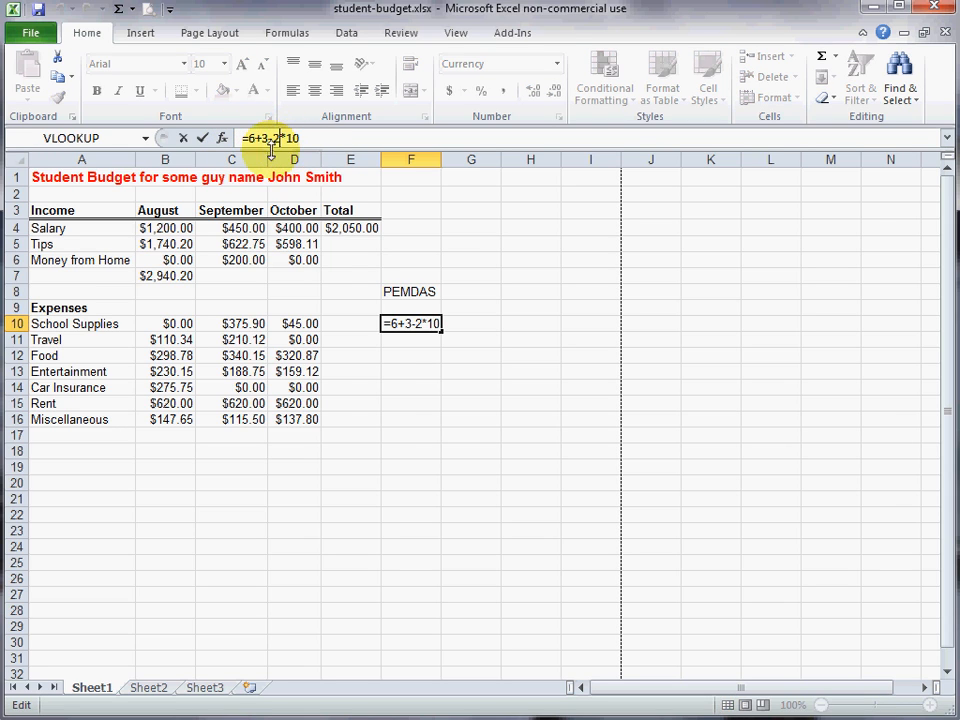
{"action": "key", "text": "Left"}
{"action": "key", "text": "Left"}
{"action": "key", "text": "Left"}
{"action": "key", "text": "Left"}
{"action": "key", "text": "Left"}
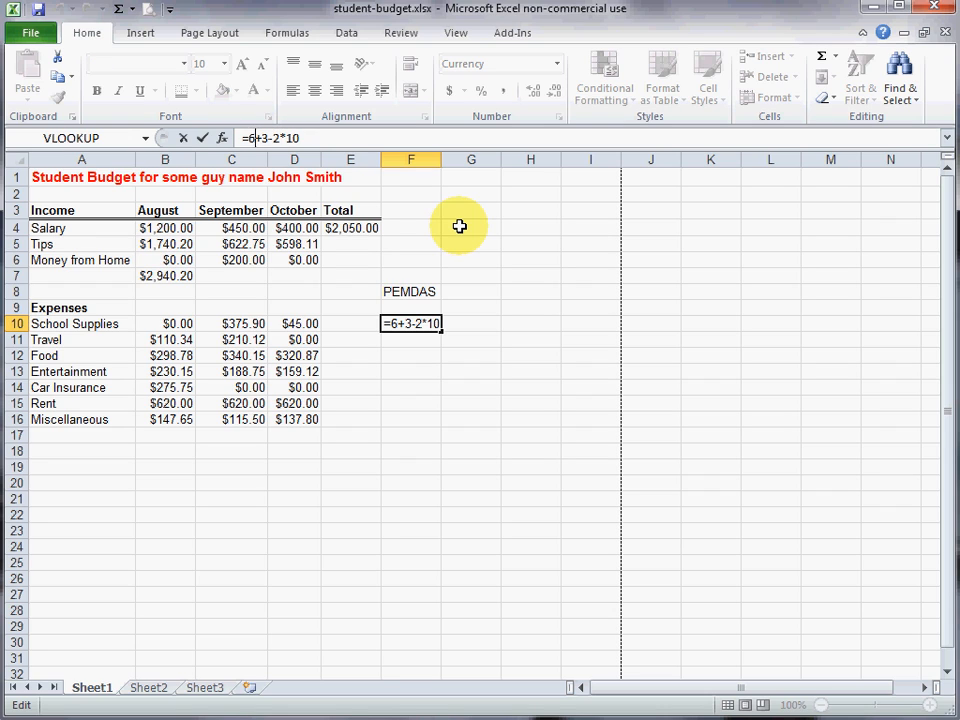
{"action": "type", "text": "("}
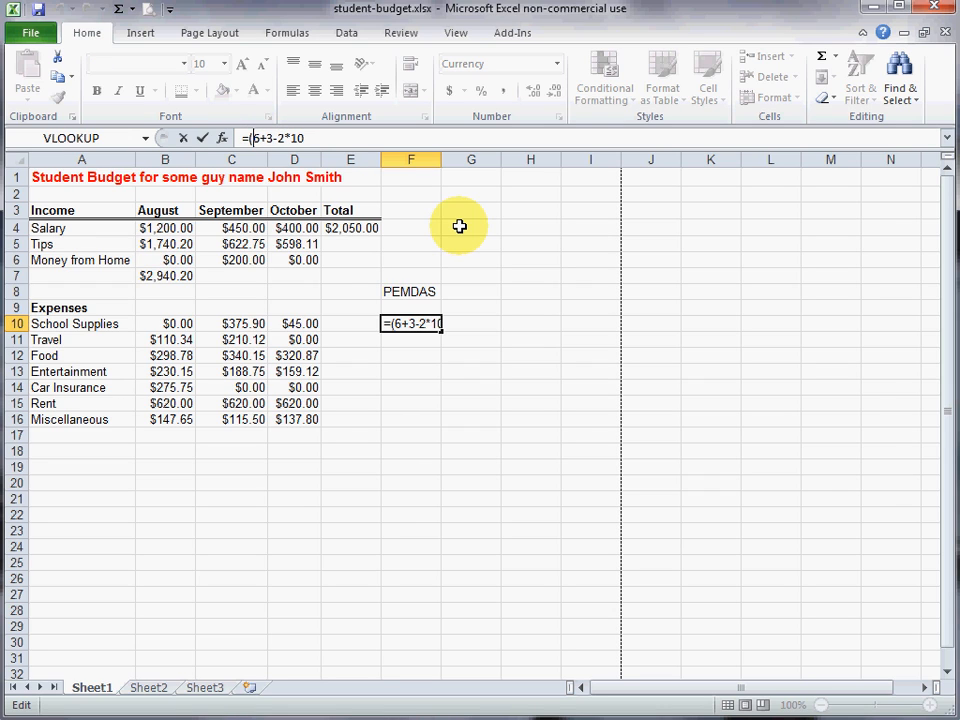
{"action": "key", "text": "Right"}
{"action": "key", "text": "Right"}
{"action": "key", "text": "Right"}
{"action": "key", "text": "Right"}
{"action": "type", "text": ")"}
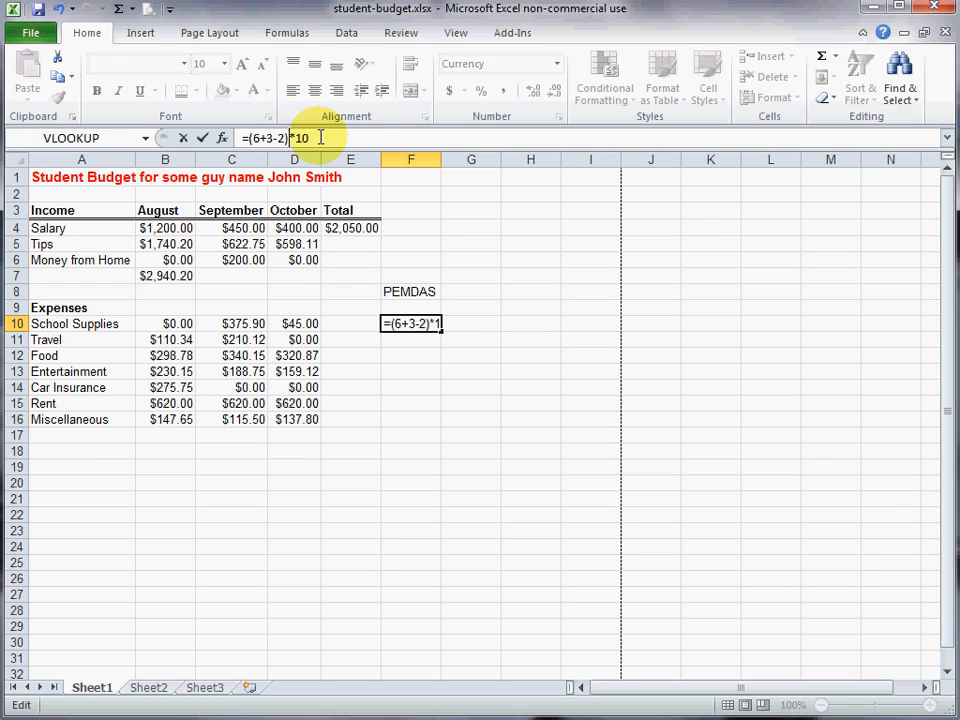
{"action": "key", "text": "Return"}
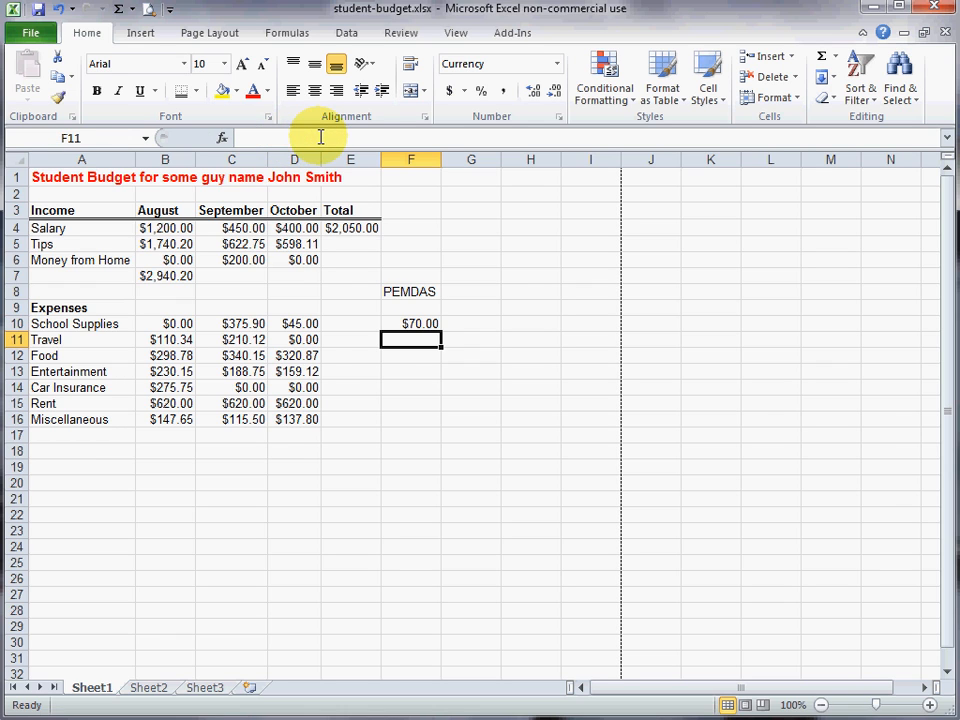
Replace the multiplication in F10's formula with a division so it reads =(6+3-2)/10.
{"action": "left_click", "coordinate": [409, 322]}
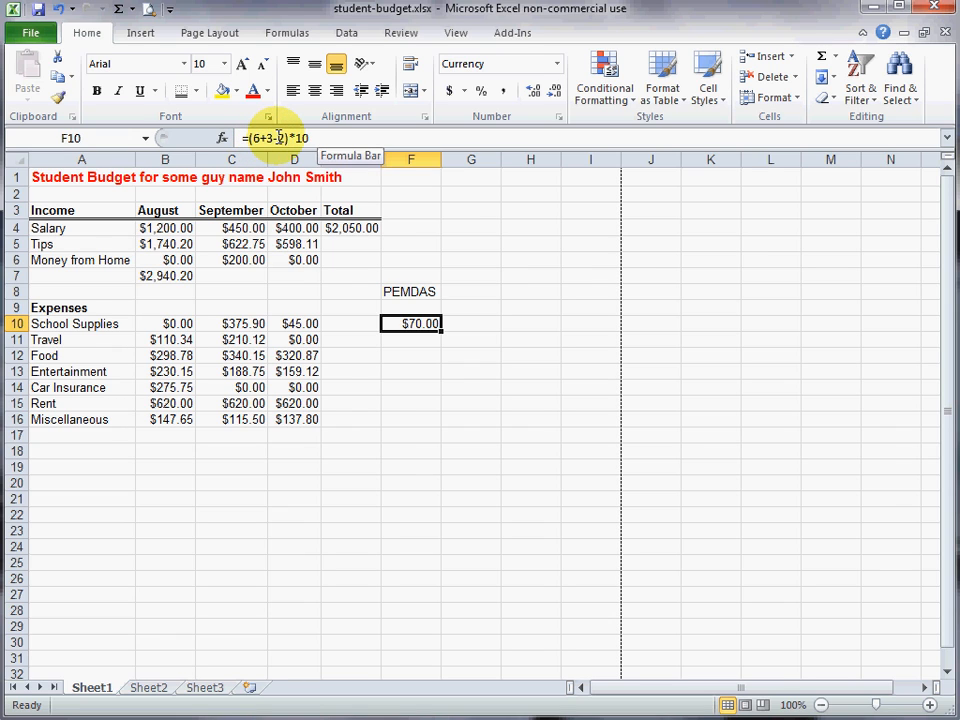
{"action": "left_click", "coordinate": [294, 138]}
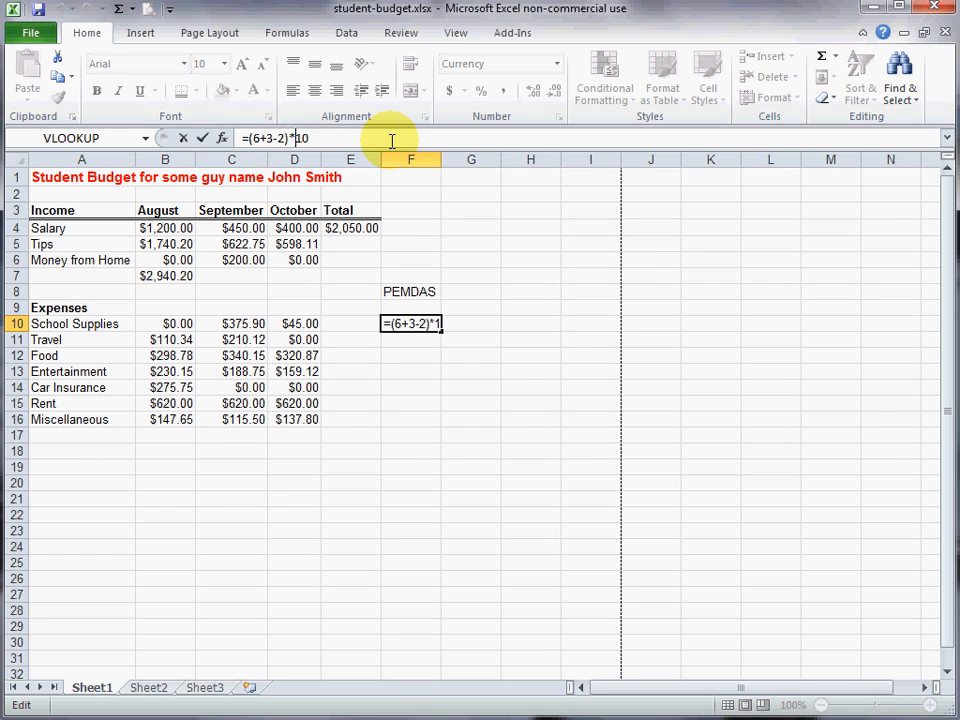
{"action": "key", "text": "BackSpace"}
{"action": "type", "text": "/"}
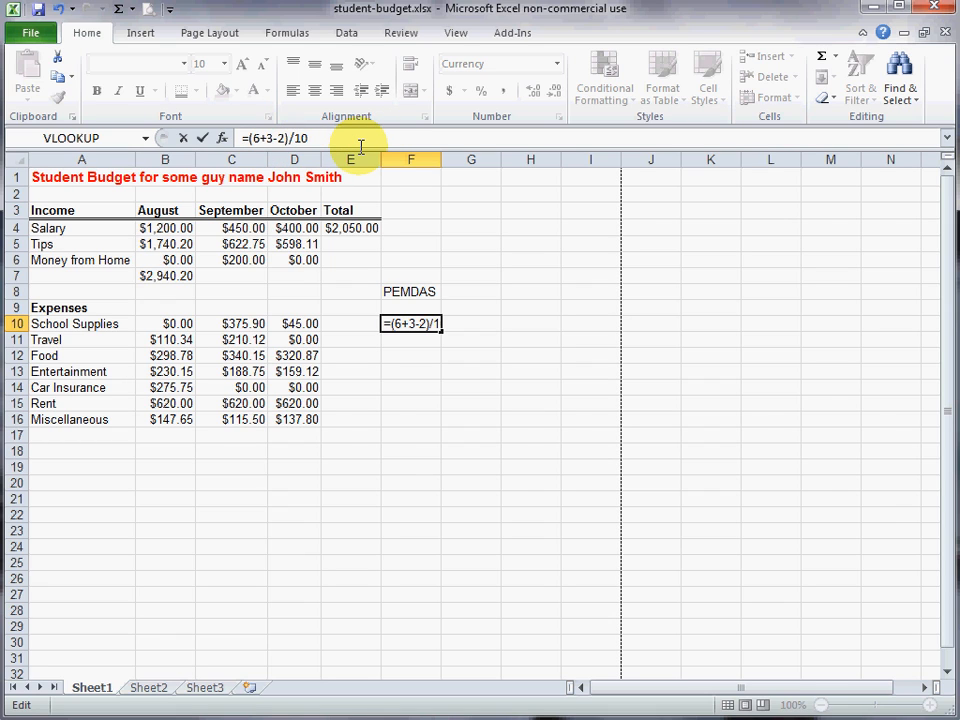
{"action": "key", "text": "Return"}
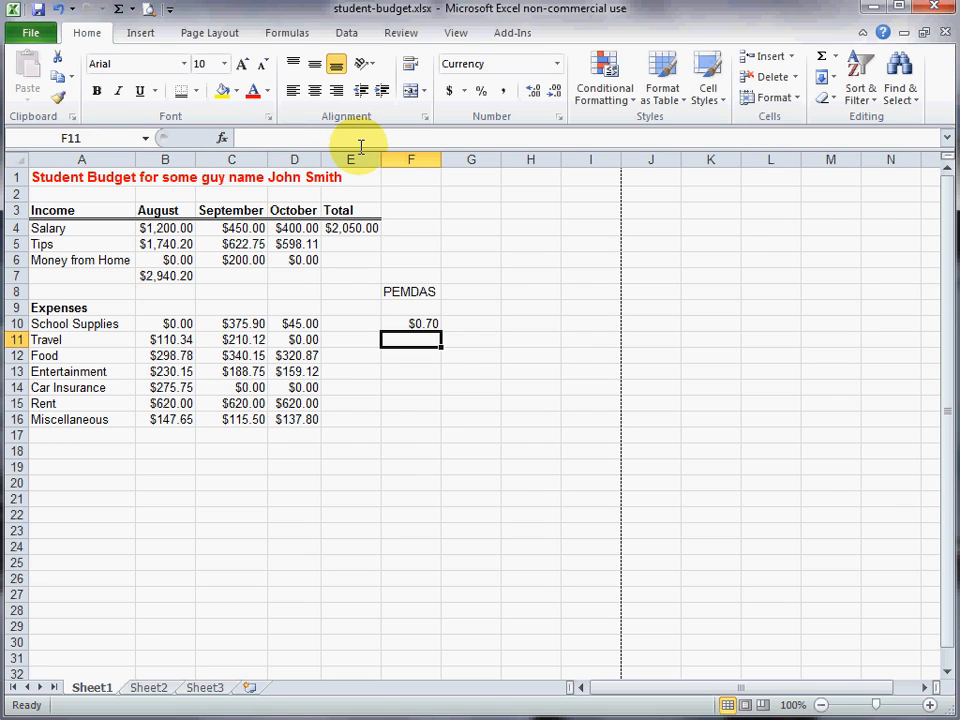
{"action": "left_click", "coordinate": [424, 322]}
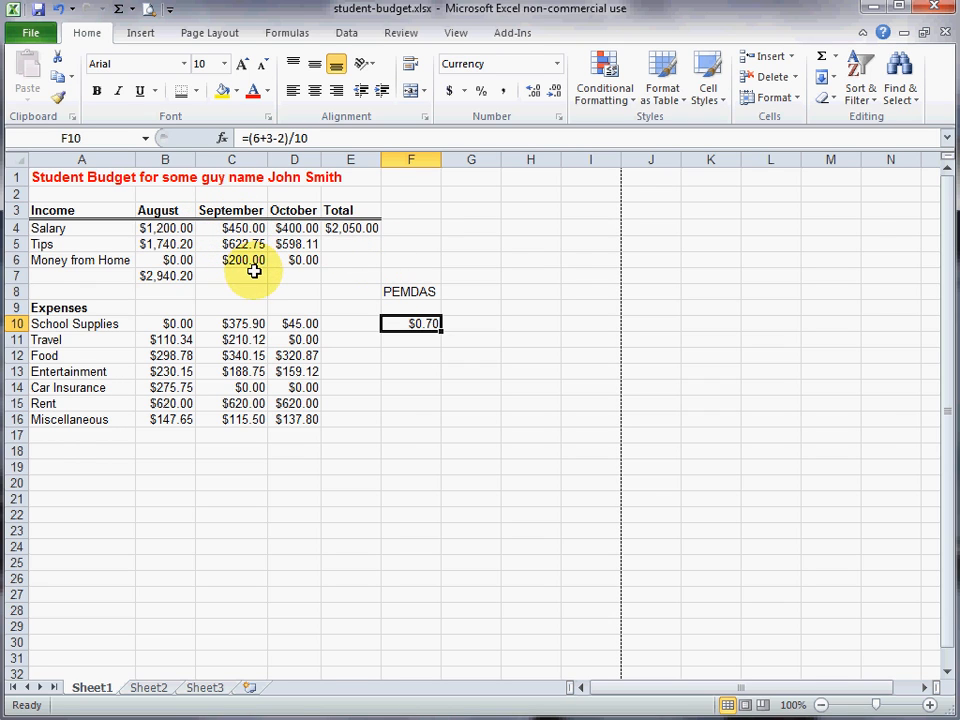
Total the September income in C7 with the literal-number formula =450+622.75+200 and compare it with the sum of C4 through C6.
{"action": "left_click", "coordinate": [252, 226]}
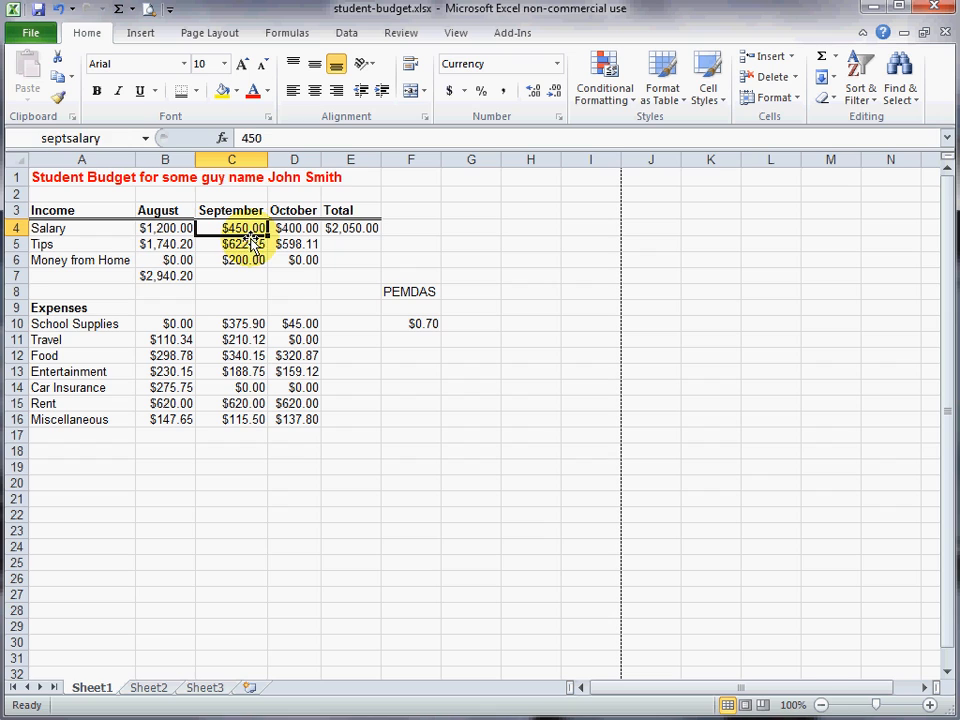
{"action": "left_click", "coordinate": [250, 245]}
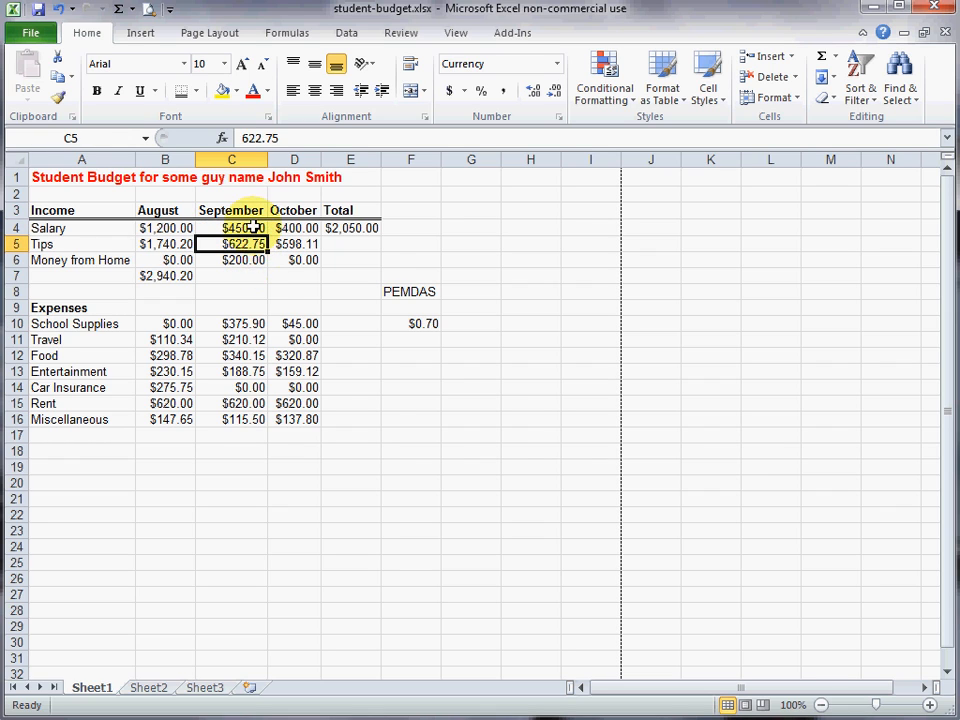
{"action": "left_click", "coordinate": [250, 277]}
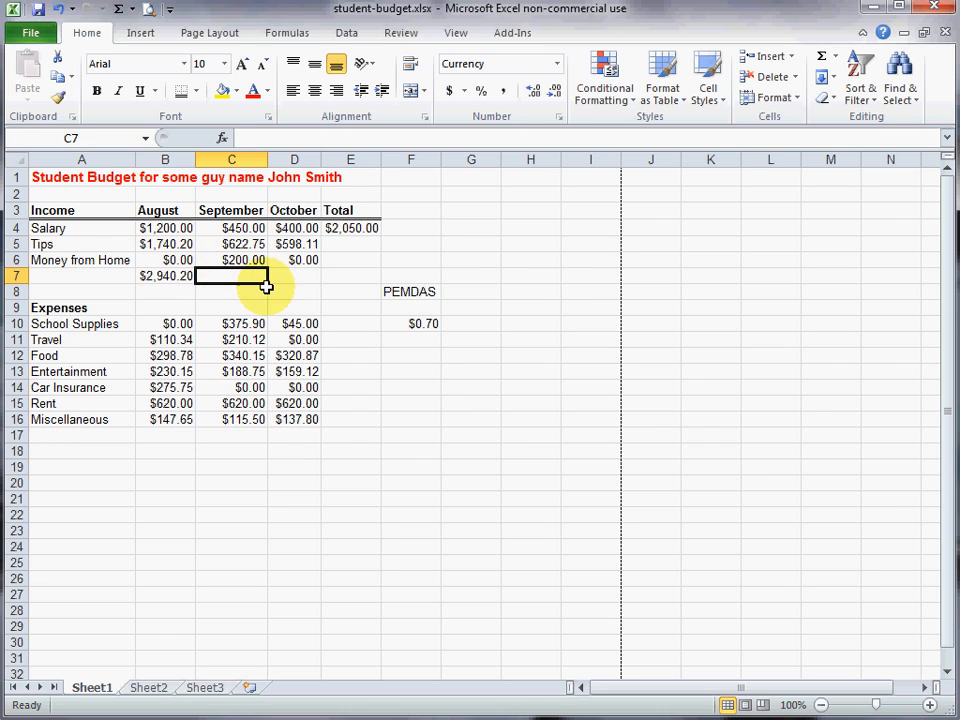
{"action": "type", "text": "="}
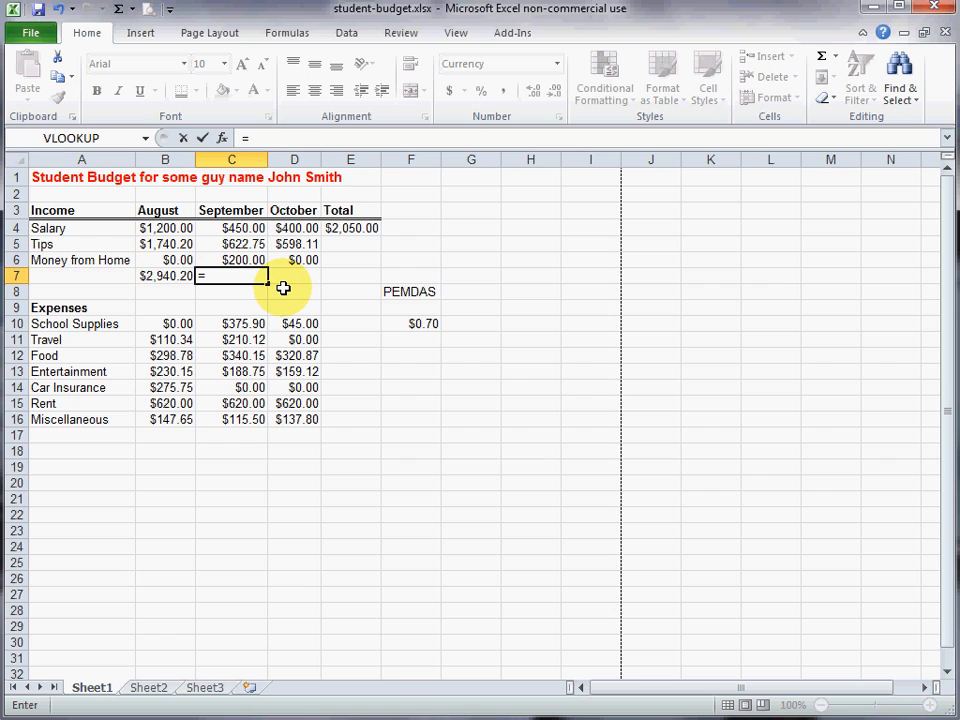
{"action": "type", "text": "450+622.7"}
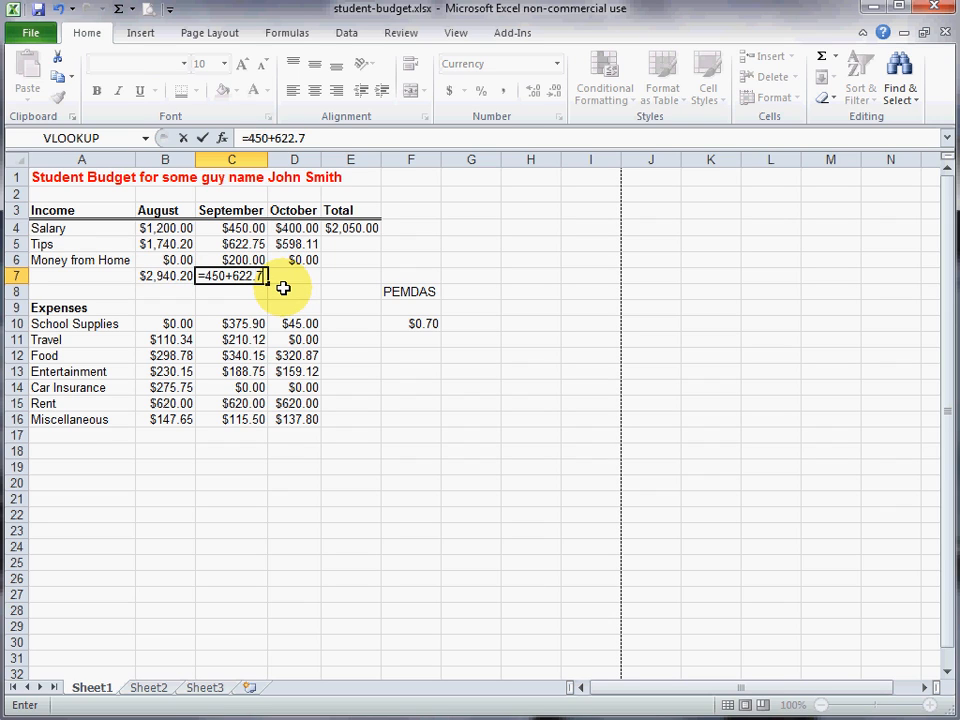
{"action": "type", "text": "5+200"}
{"action": "key", "text": "Return"}
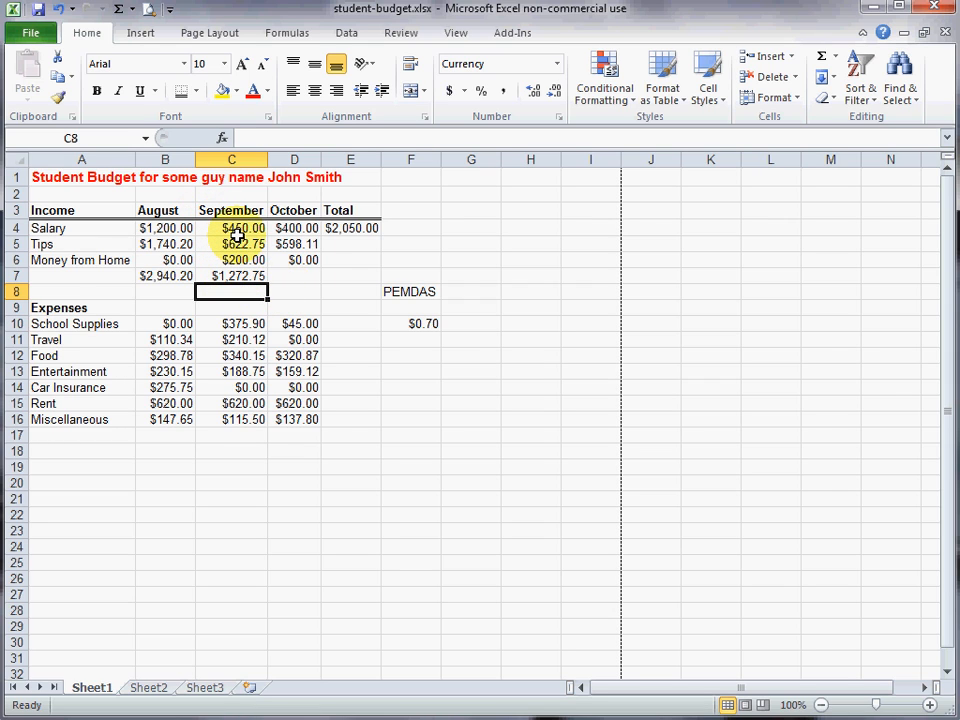
{"action": "left_click_drag", "start_coordinate": [237, 233], "coordinate": [240, 257]}
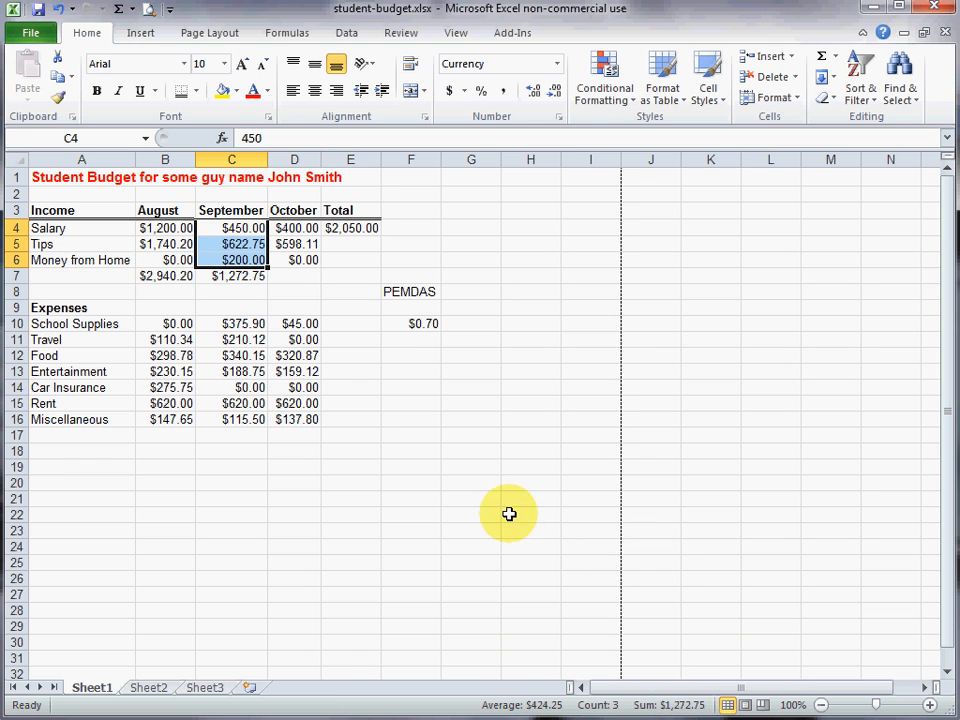
{"action": "left_click", "coordinate": [259, 278]}
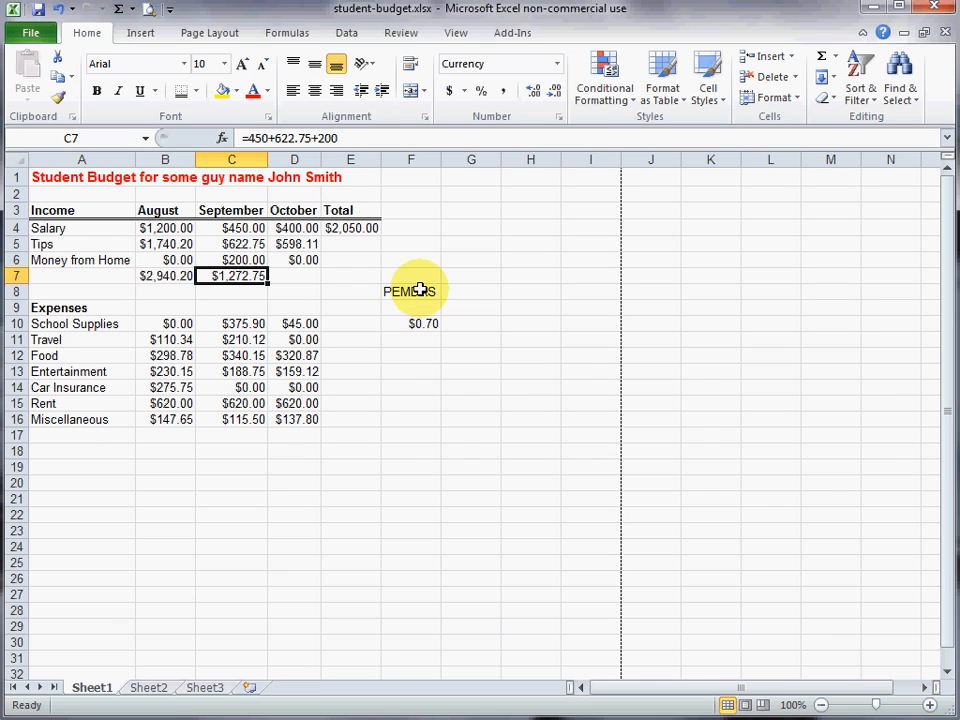
Set the September Money from Home amount in C6 to 250 and inspect the total formula in C7.
{"action": "left_click", "coordinate": [251, 259]}
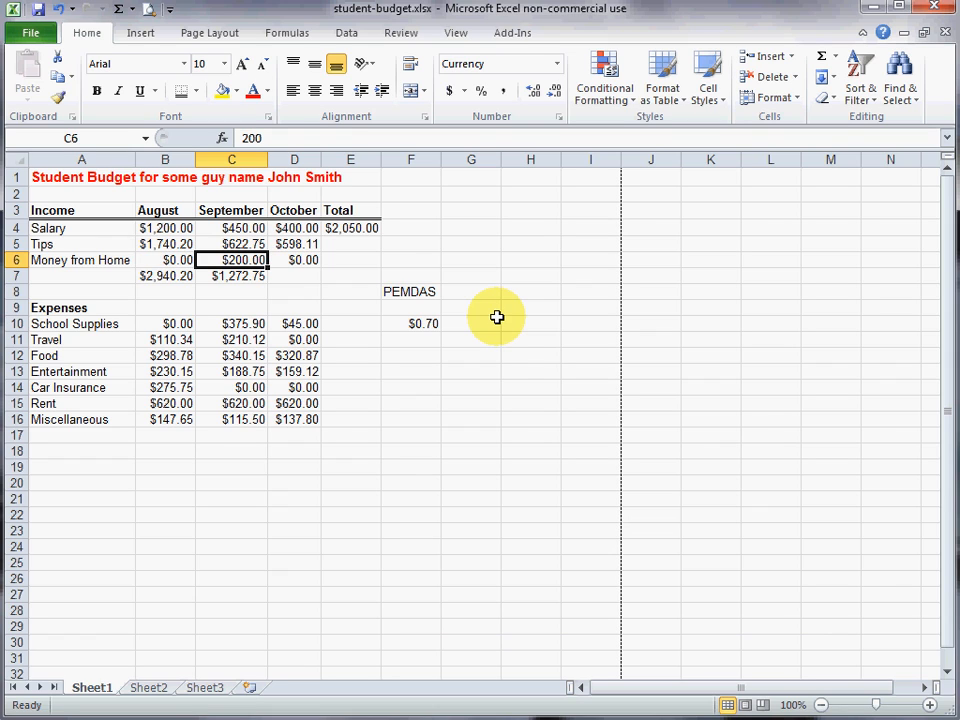
{"action": "type", "text": "250"}
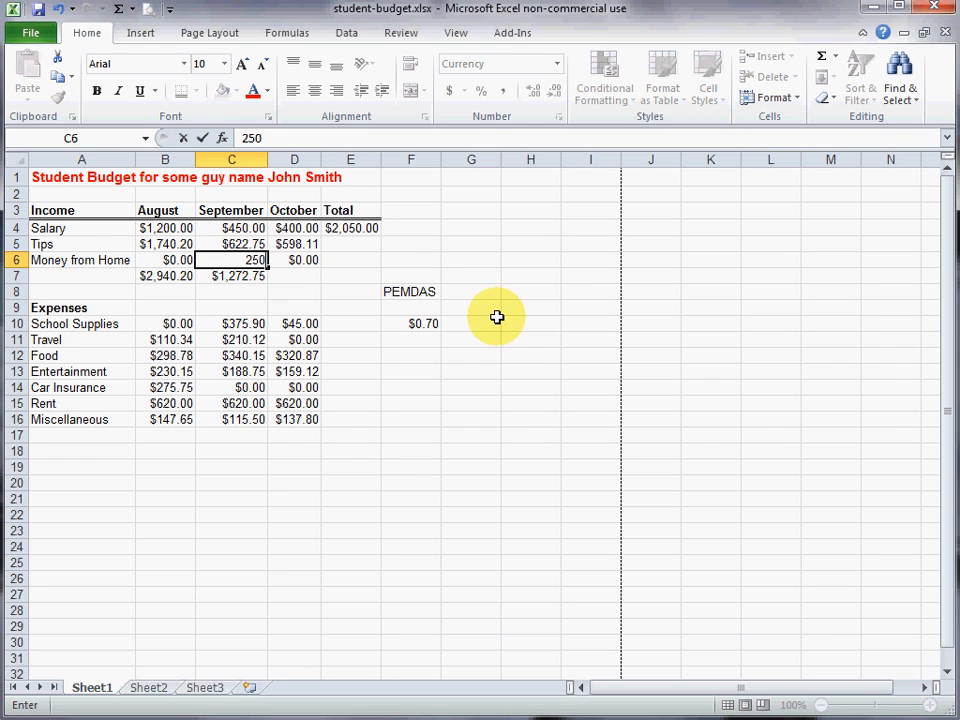
{"action": "key", "text": "Return"}
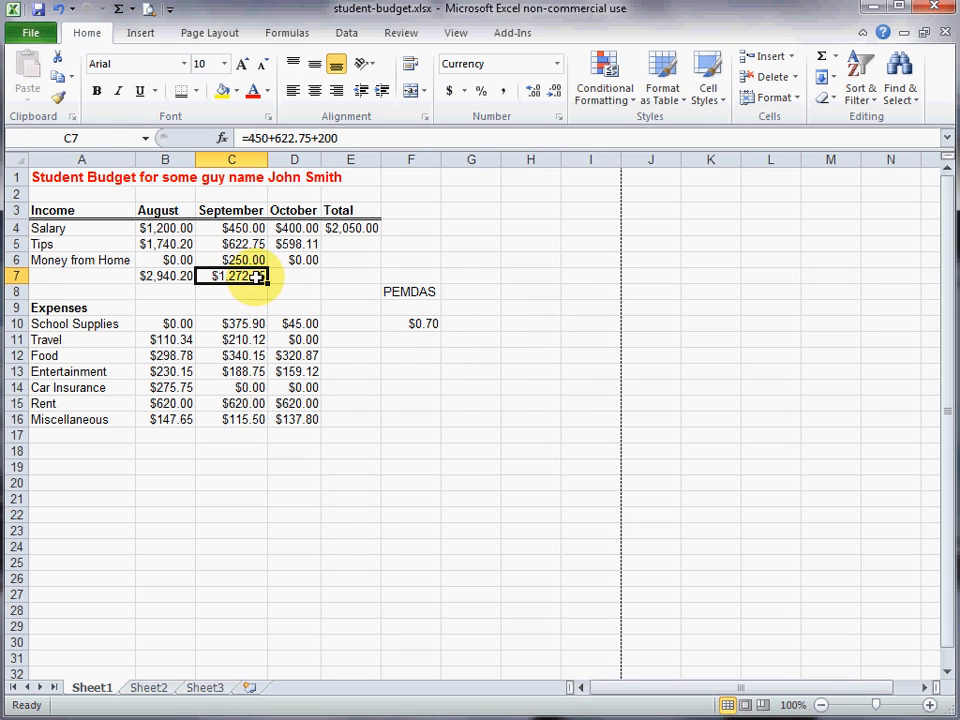
{"action": "left_click", "coordinate": [355, 142]}
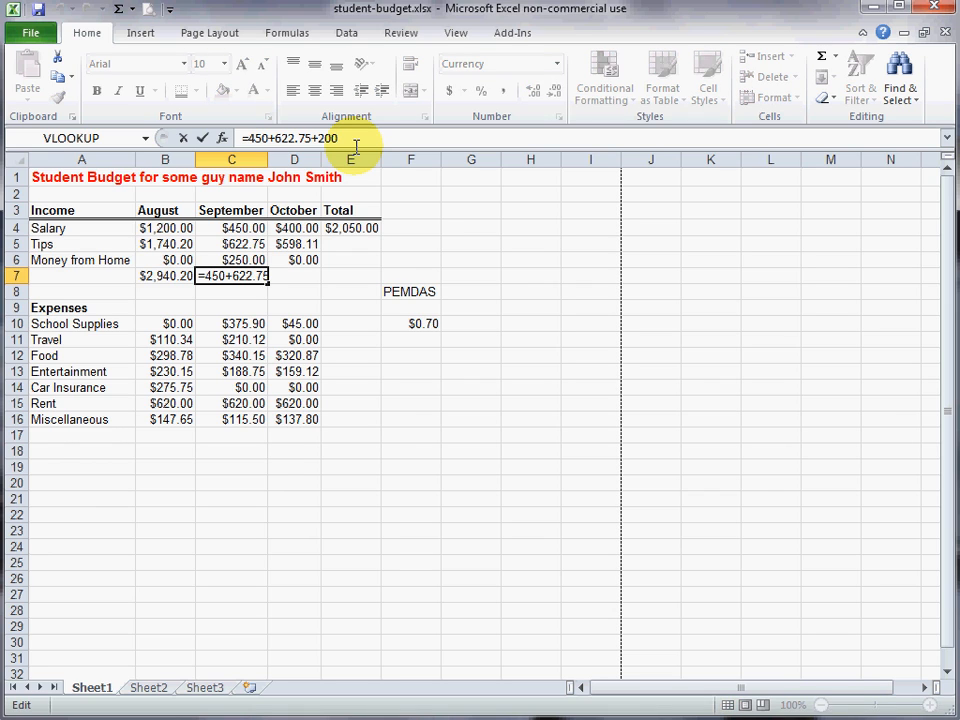
Set the September Money from Home amount in C6 back to 200.
{"action": "left_click", "coordinate": [258, 257]}
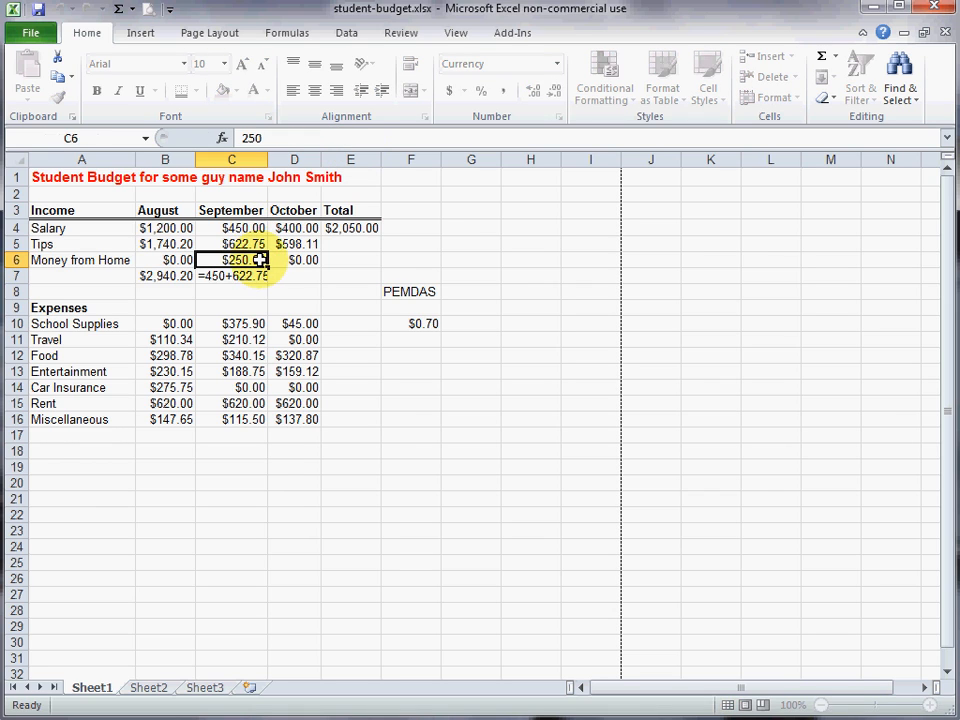
{"action": "type", "text": "200"}
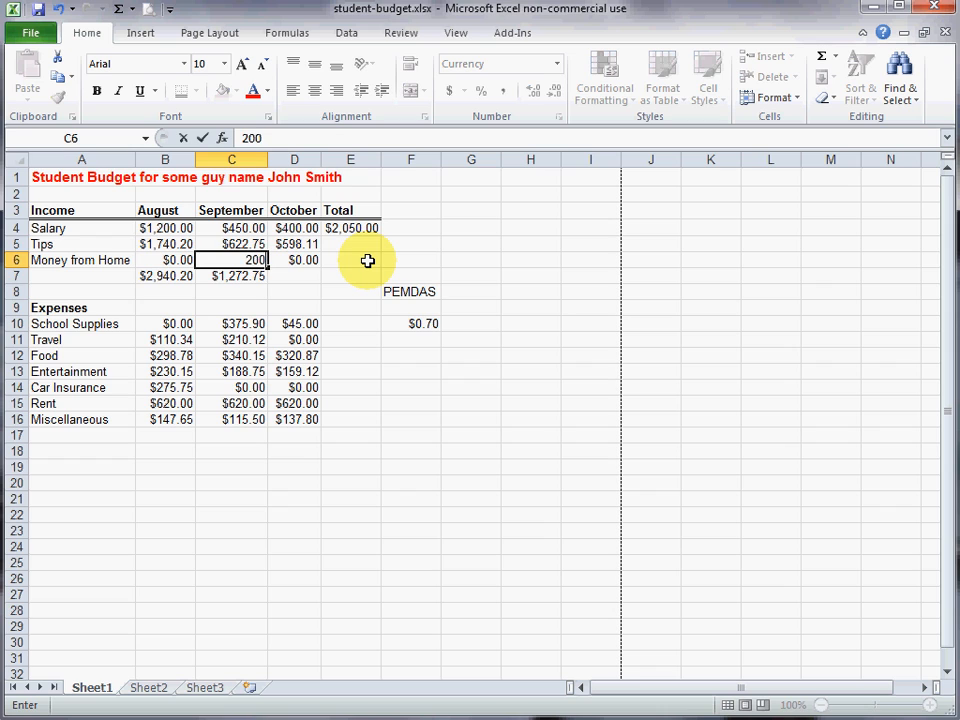
{"action": "key", "text": "Return"}
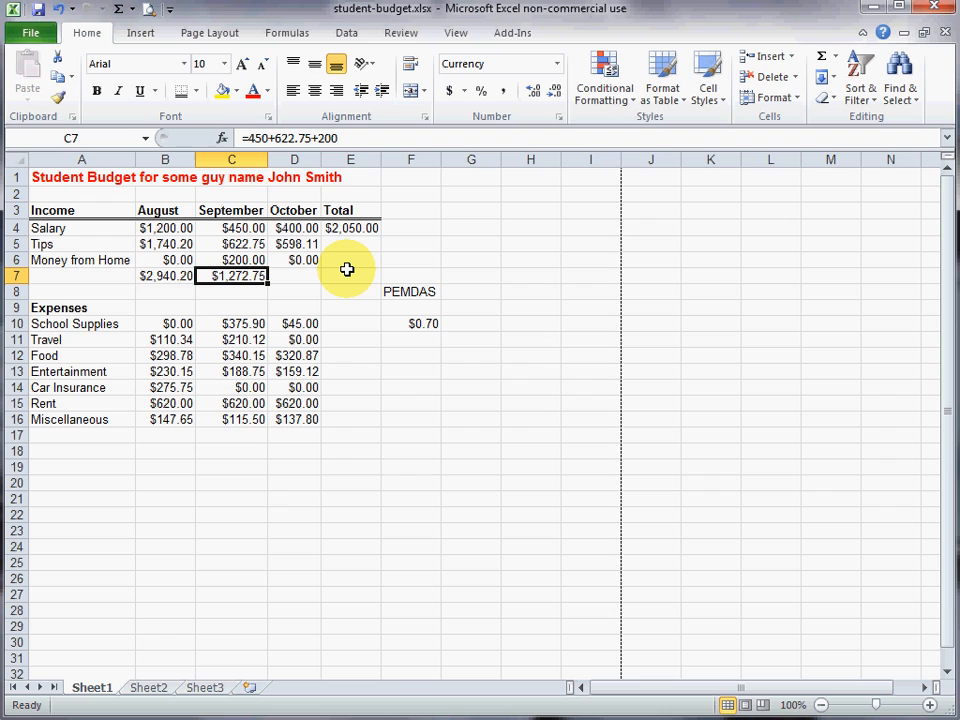
Replace the literal-number total in C7 with the cell-reference formula =septsalary+C5+C6 and review it.
{"action": "key", "text": "Delete"}
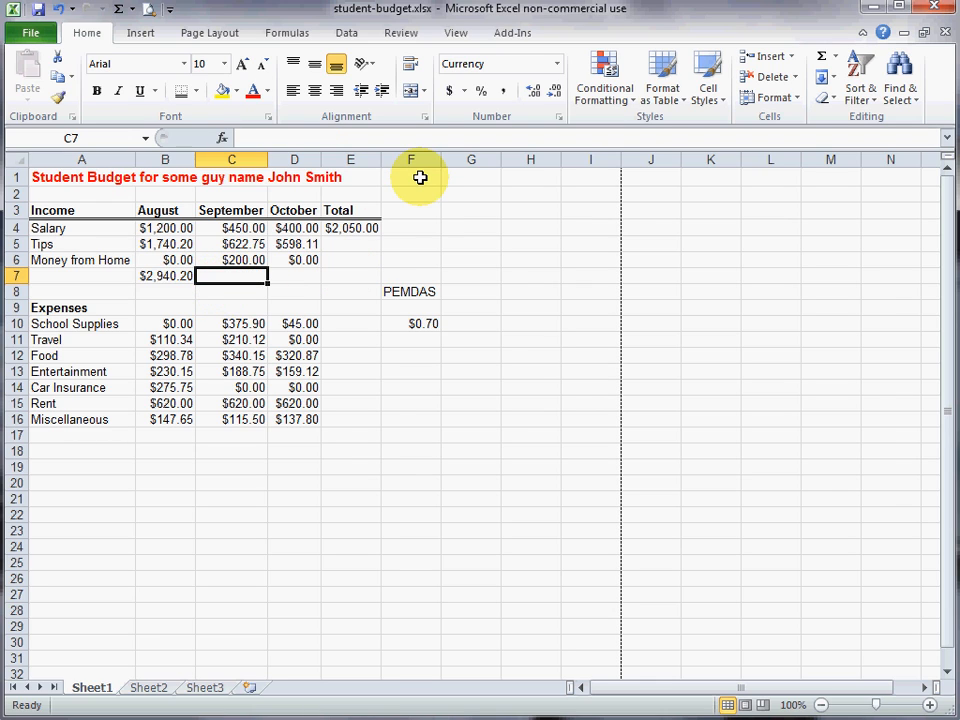
{"action": "type", "text": "="}
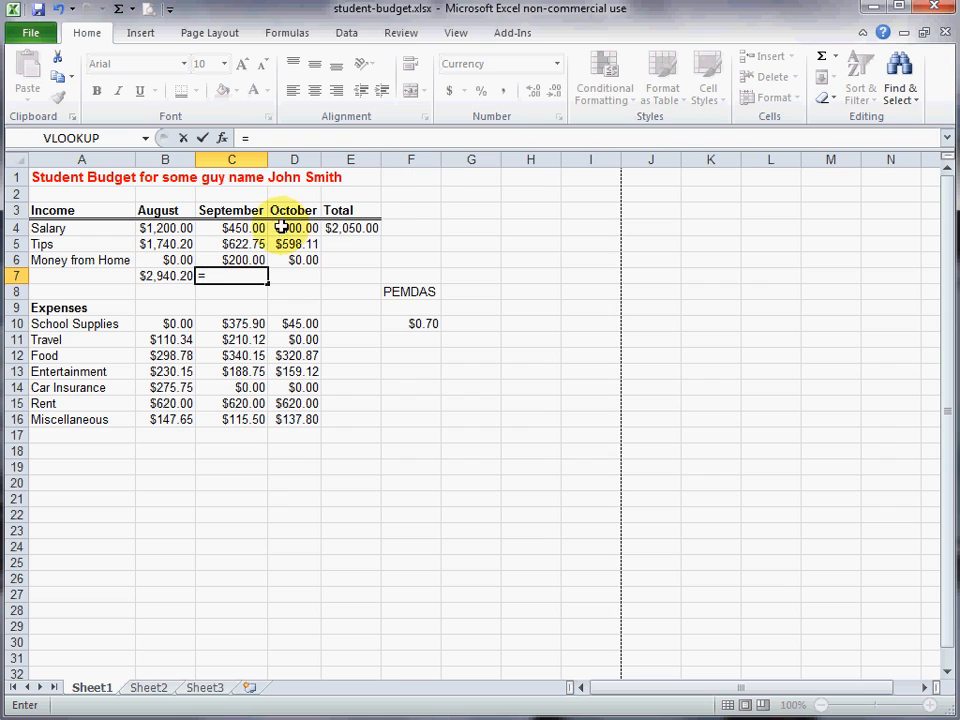
{"action": "left_click", "coordinate": [245, 229]}
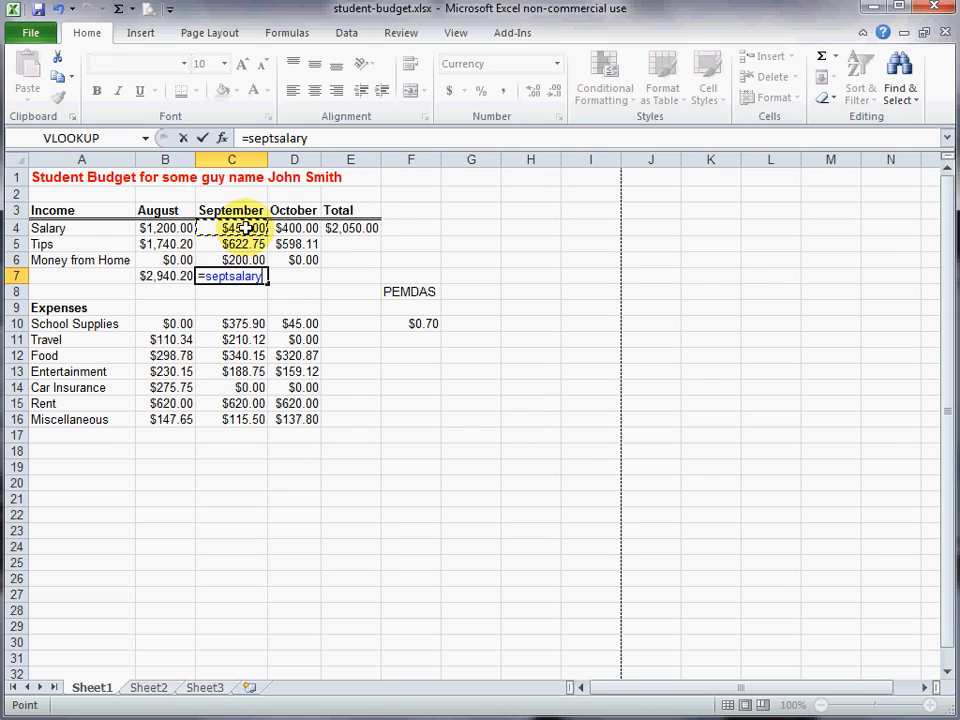
{"action": "left_click", "coordinate": [330, 141]}
{"action": "type", "text": "+"}
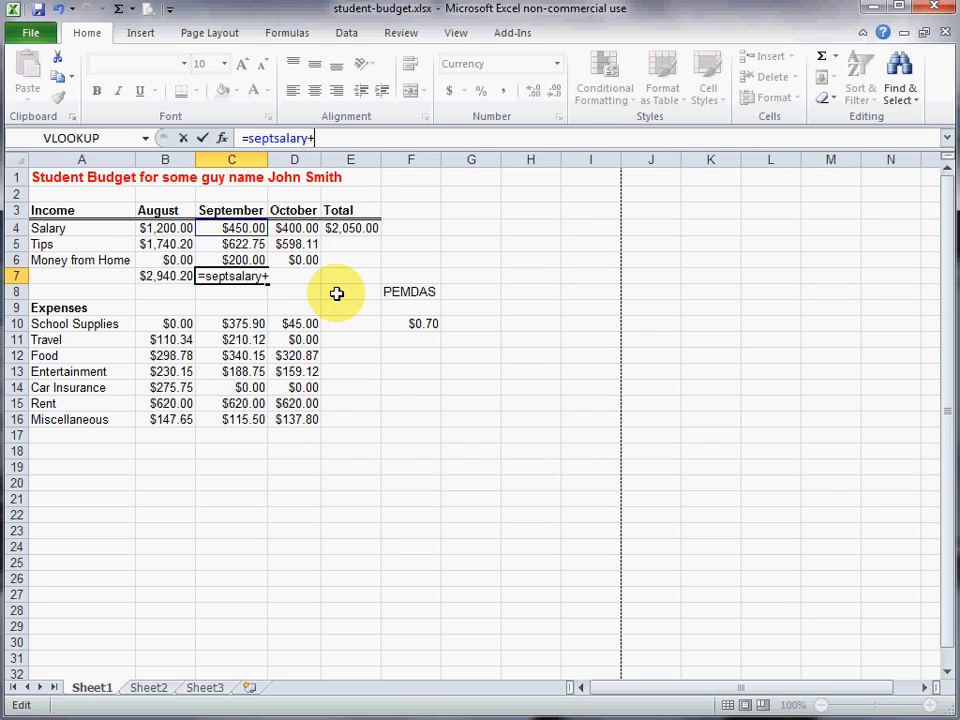
{"action": "type", "text": "c5"}
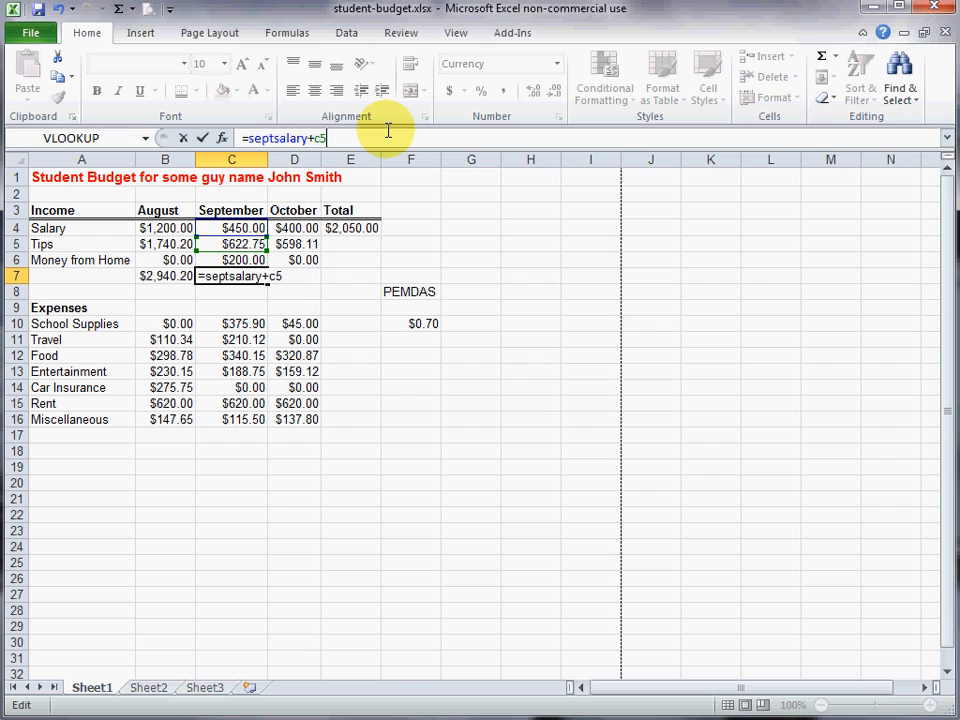
{"action": "type", "text": "+"}
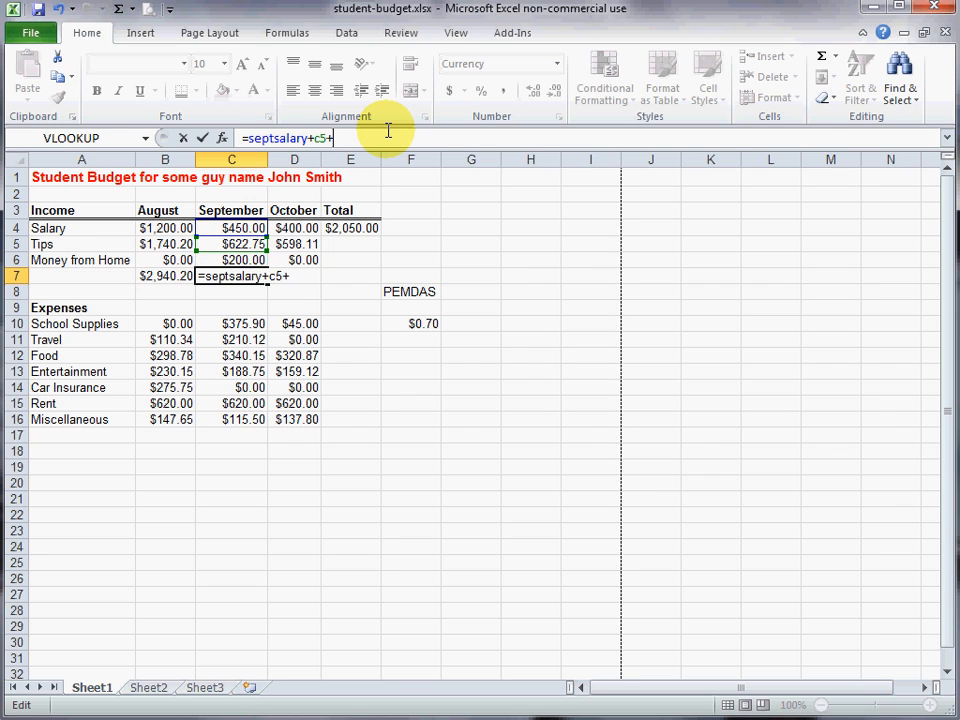
{"action": "left_click", "coordinate": [243, 259]}
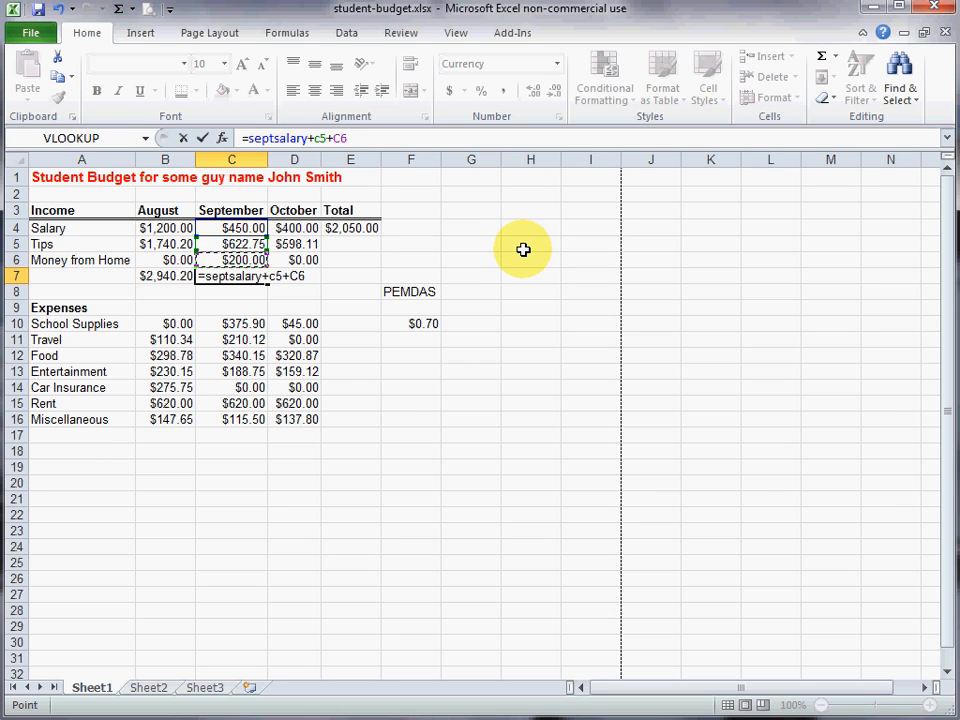
{"action": "key", "text": "Return"}
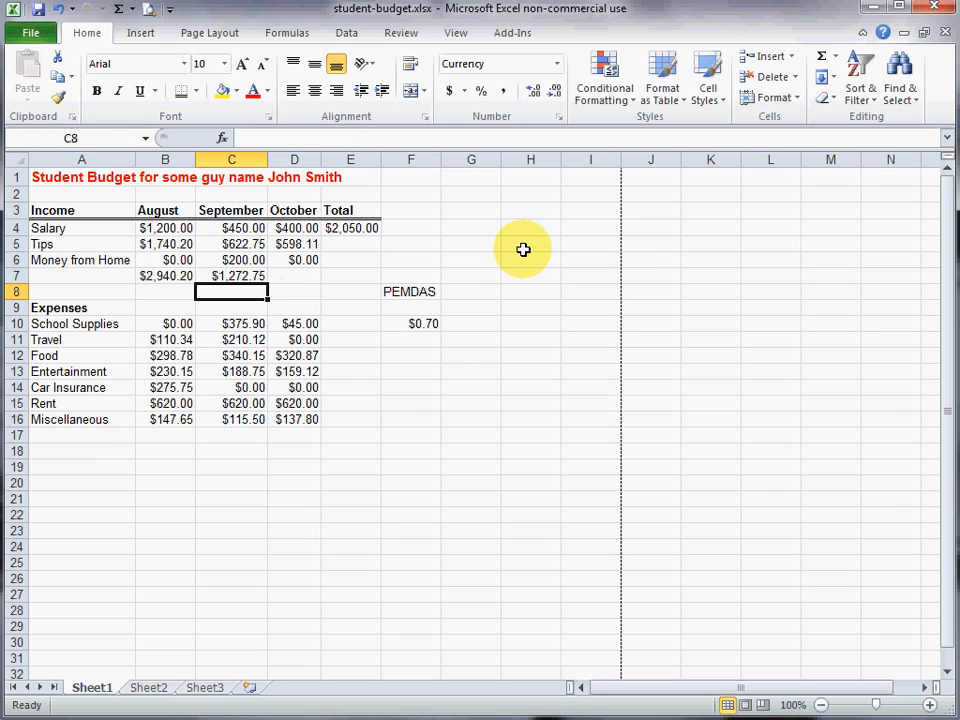
{"action": "left_click", "coordinate": [258, 276]}
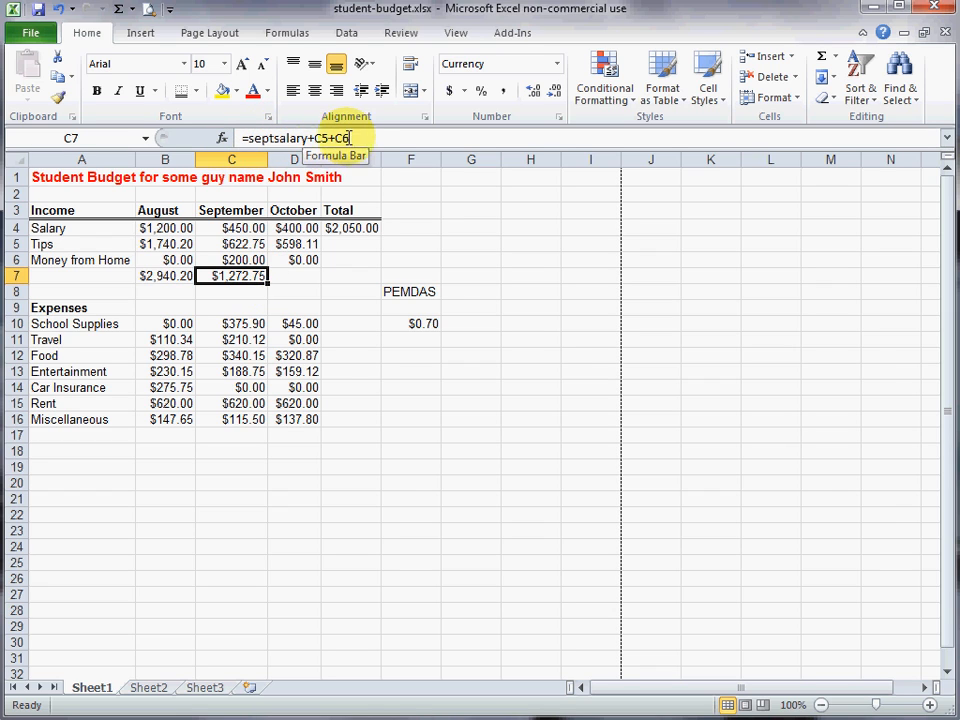
Set the September Money from Home amount in C6 to 250 to test the reference-based total.
{"action": "left_click", "coordinate": [258, 260]}
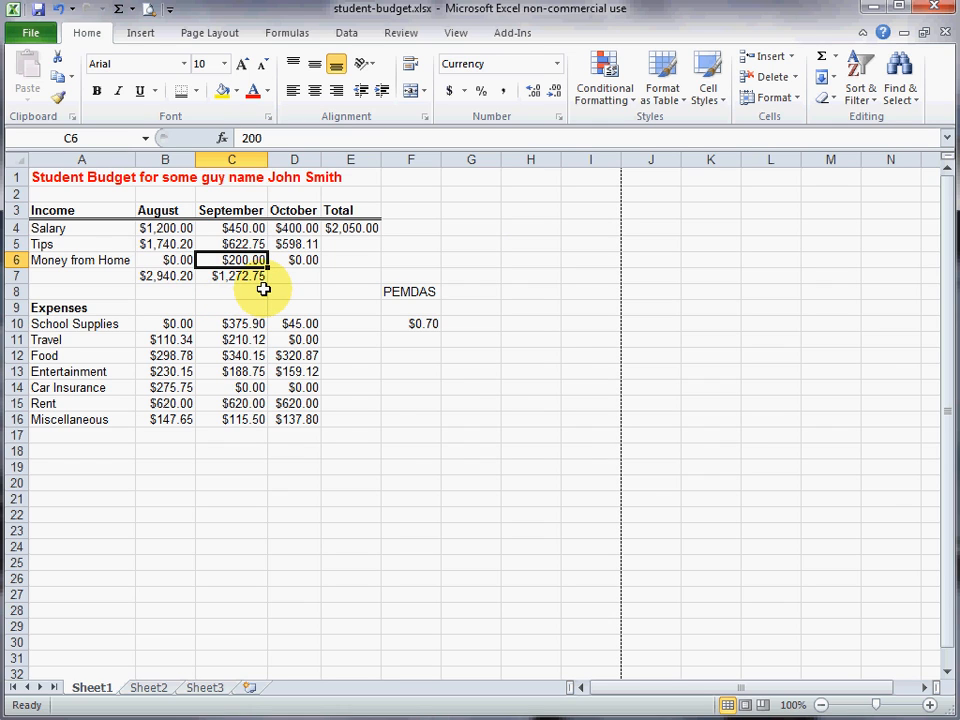
{"action": "type", "text": "250"}
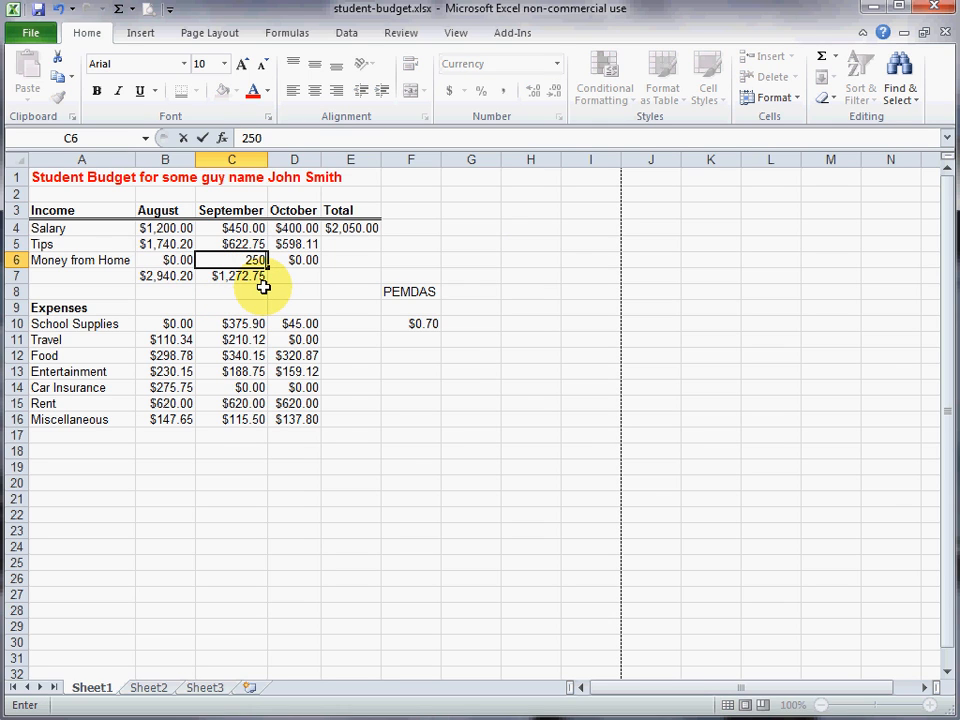
{"action": "key", "text": "Return"}
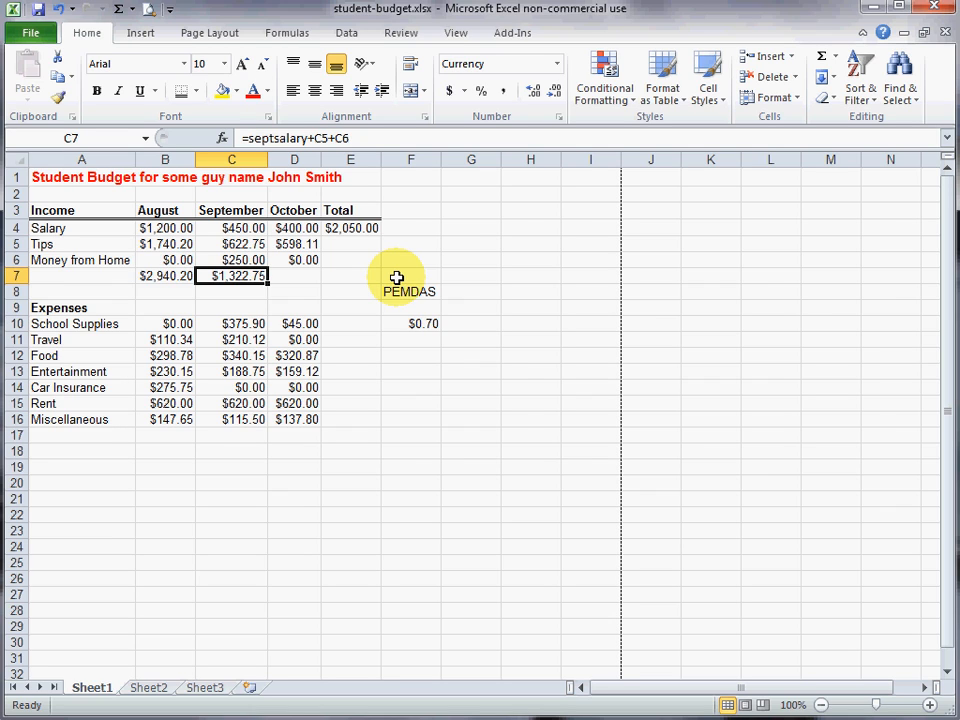
Replace the septsalary name in C7's formula with the cell reference C4, so it adds C4, C5 and C6.
{"action": "left_click", "coordinate": [304, 137]}
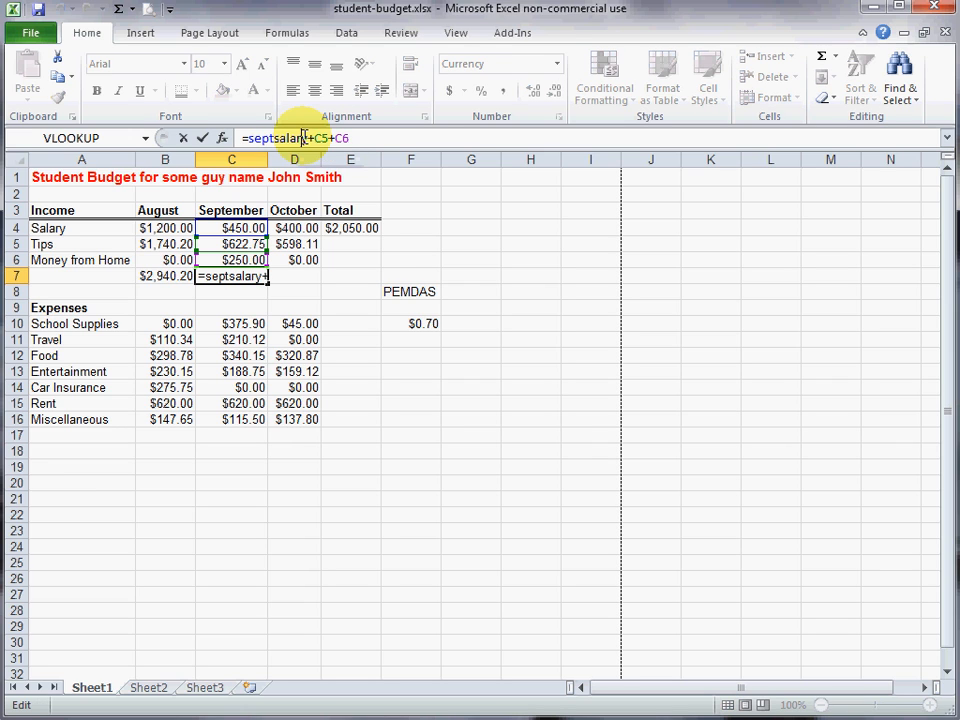
{"action": "key", "text": "BackSpace"}
{"action": "key", "text": "BackSpace"}
{"action": "key", "text": "BackSpace"}
{"action": "key", "text": "BackSpace"}
{"action": "key", "text": "BackSpace"}
{"action": "key", "text": "BackSpace"}
{"action": "key", "text": "BackSpace"}
{"action": "key", "text": "BackSpace"}
{"action": "key", "text": "BackSpace"}
{"action": "key", "text": "BackSpace"}
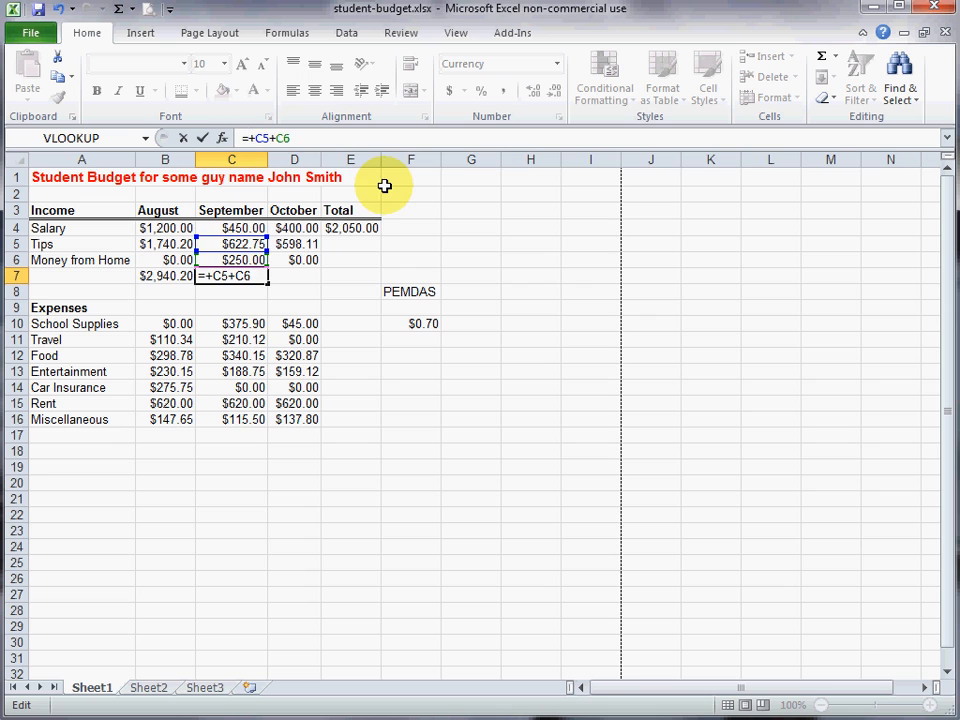
{"action": "type", "text": "c4"}
{"action": "key", "text": "Return"}
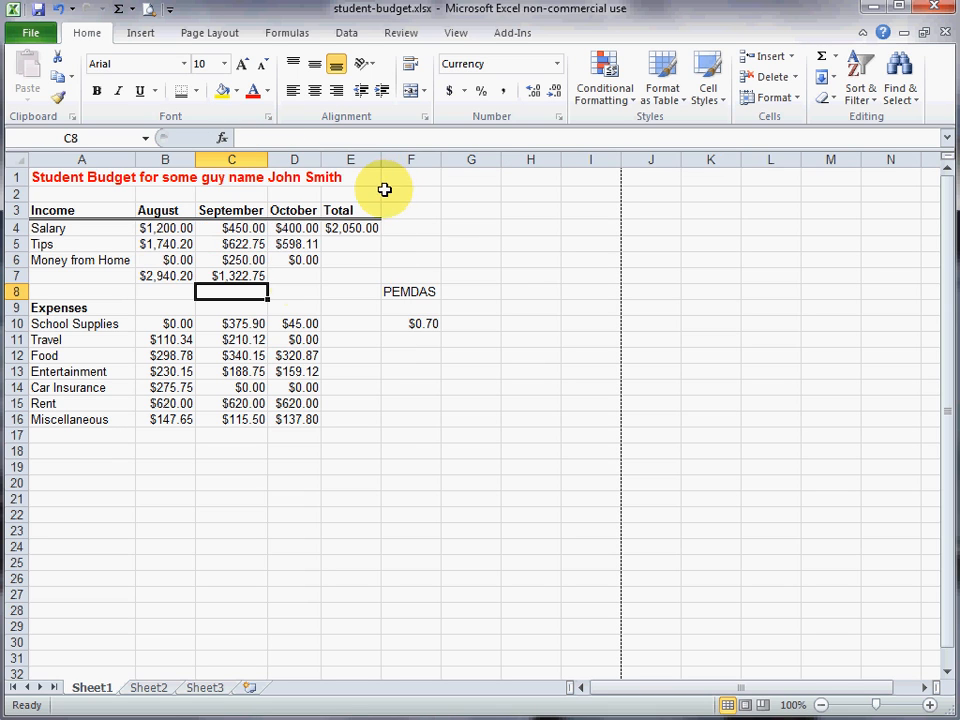
Open the September income total formula in C7 to examine its colour-coded cell references, leaving the formula as it is.
{"action": "left_click", "coordinate": [250, 281]}
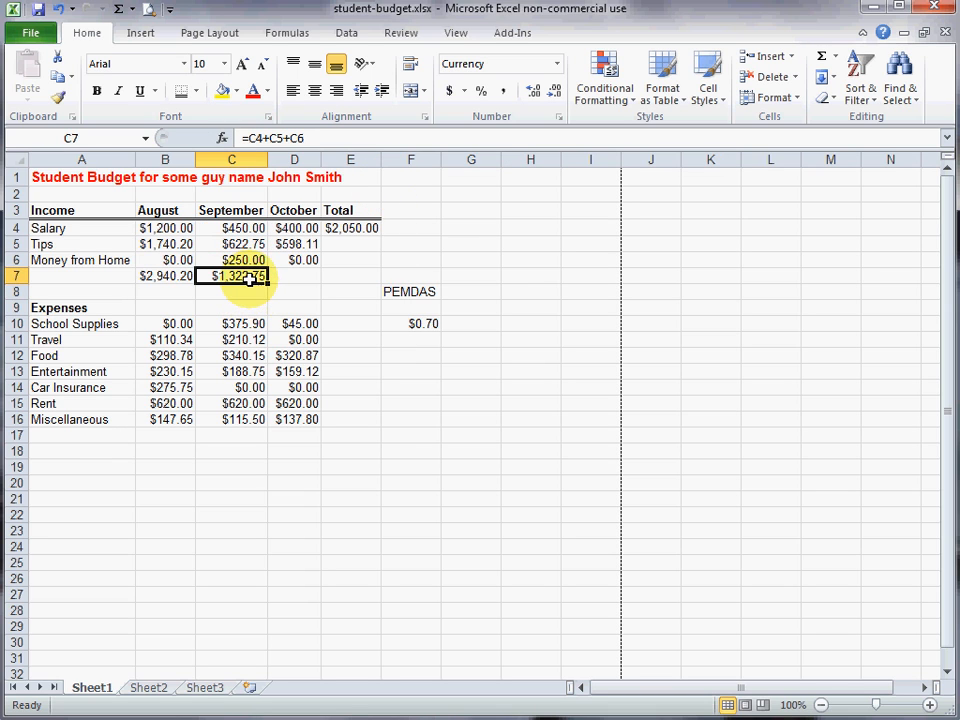
{"action": "left_click", "coordinate": [349, 137]}
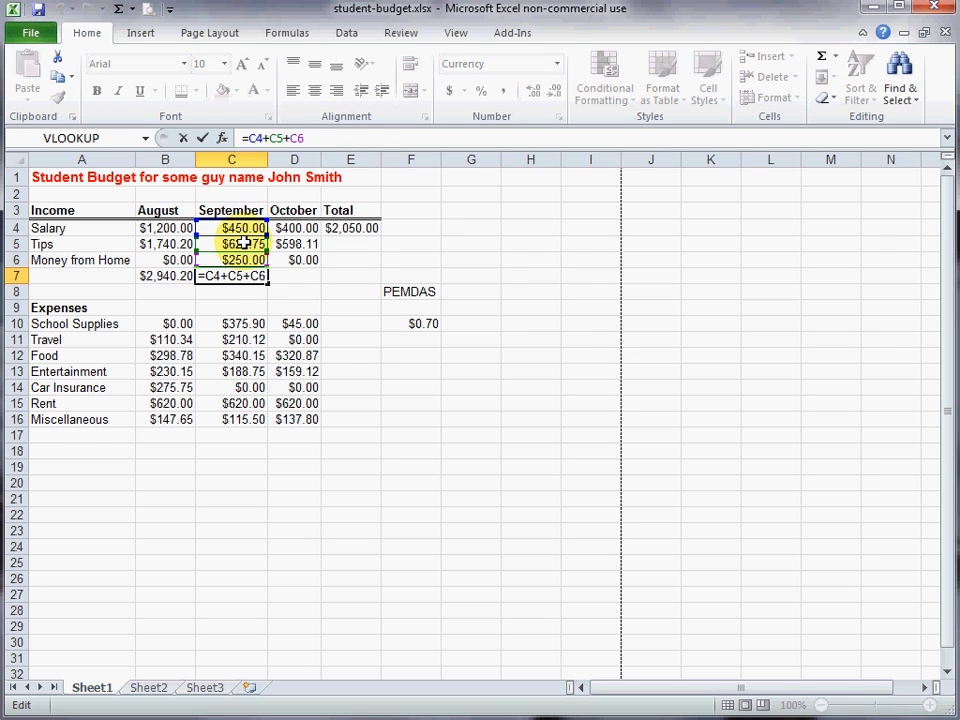
{"action": "left_click", "coordinate": [460, 266]}
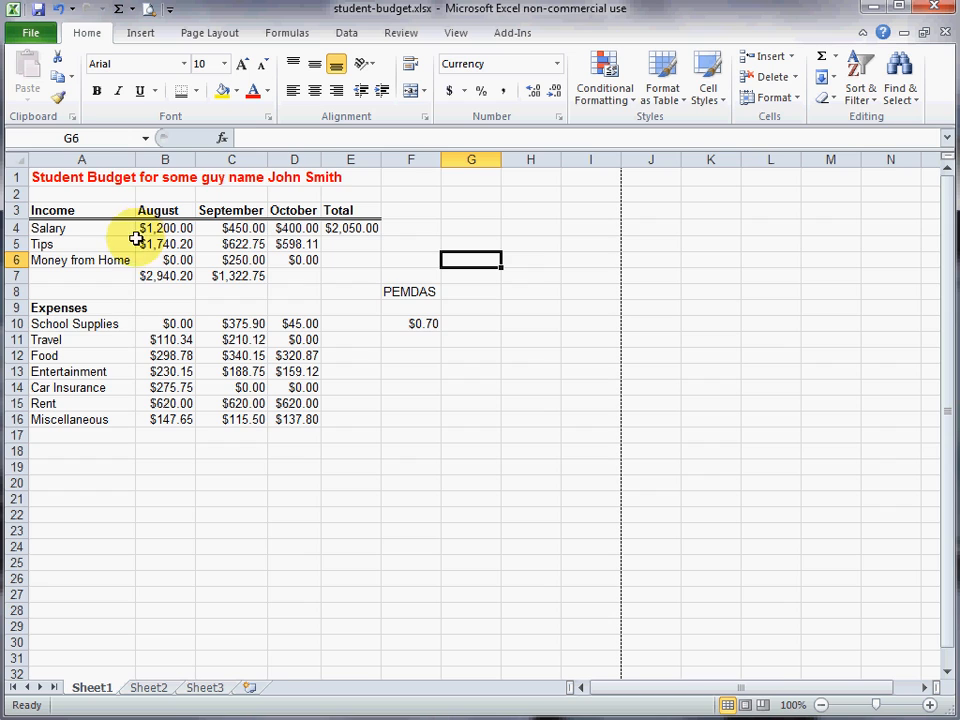
Inspect the formulas behind the calculated cells E4, C7, B7 and F10.
{"action": "left_click", "coordinate": [355, 228]}
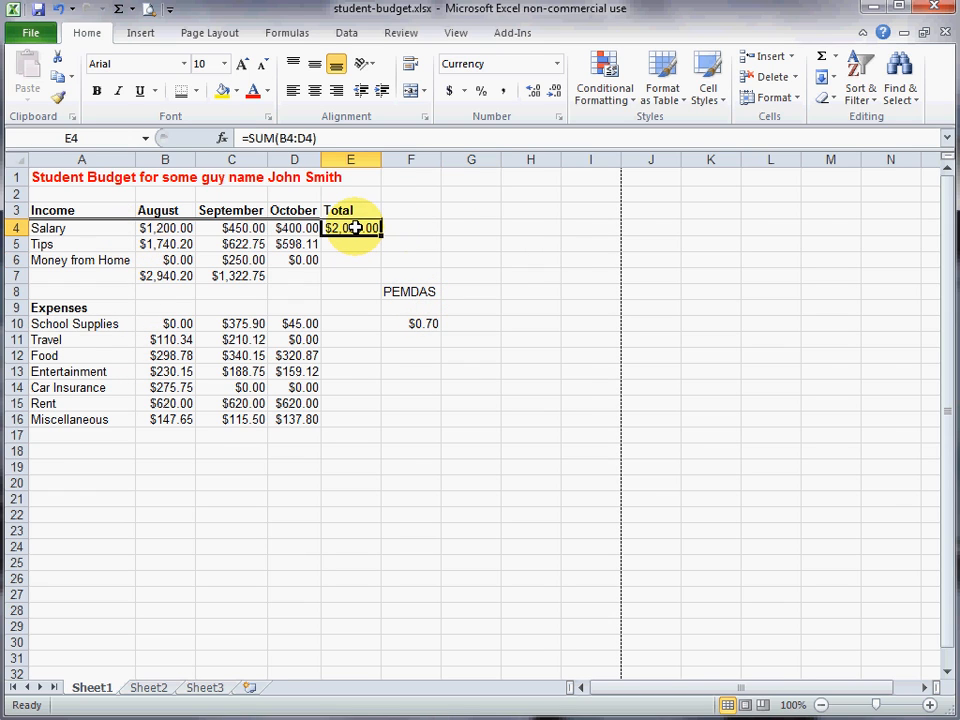
{"action": "left_click", "coordinate": [245, 278]}
{"action": "left_click", "coordinate": [185, 275]}
{"action": "left_click", "coordinate": [392, 328]}
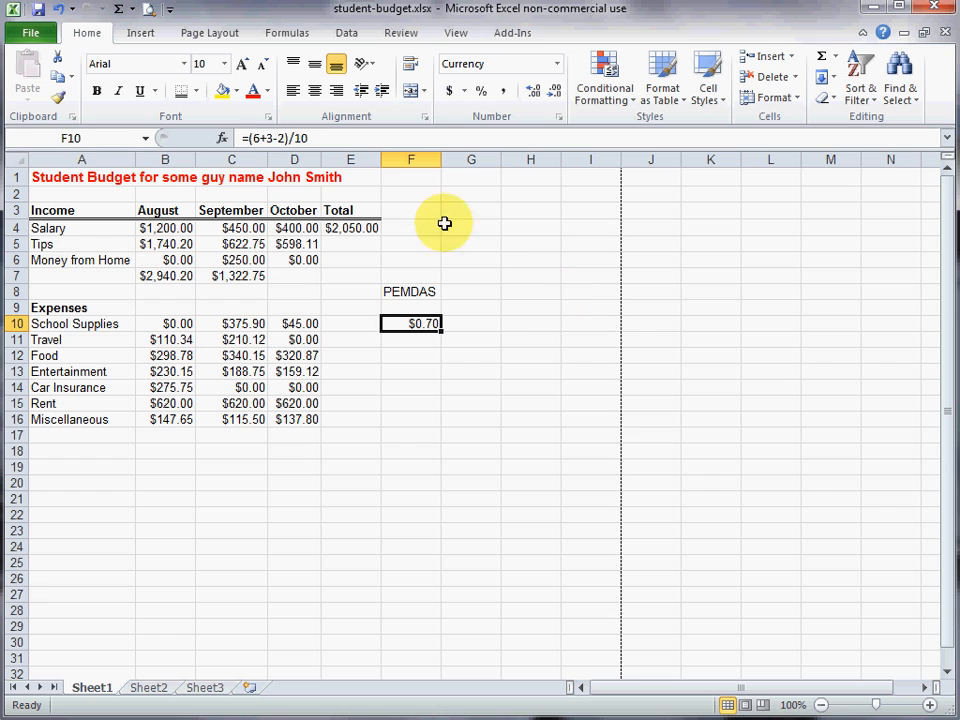
{"action": "left_click", "coordinate": [248, 275]}
{"action": "left_click", "coordinate": [172, 280]}
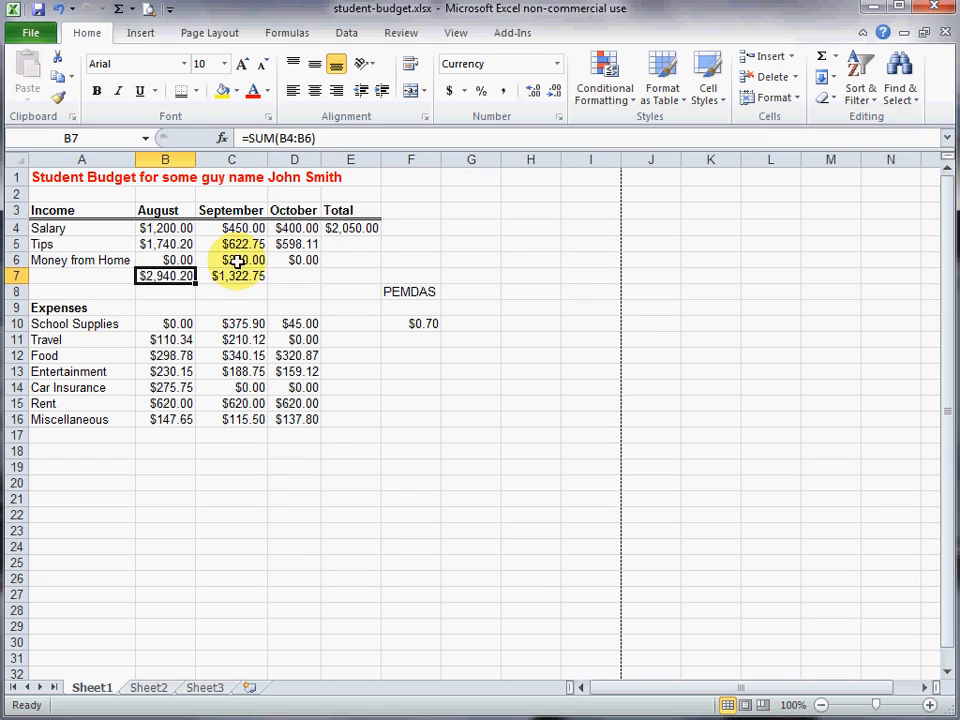
Compare the directly entered income amounts in C6, D5, D6 and B5 with the August total formula in B7.
{"action": "left_click", "coordinate": [237, 261]}
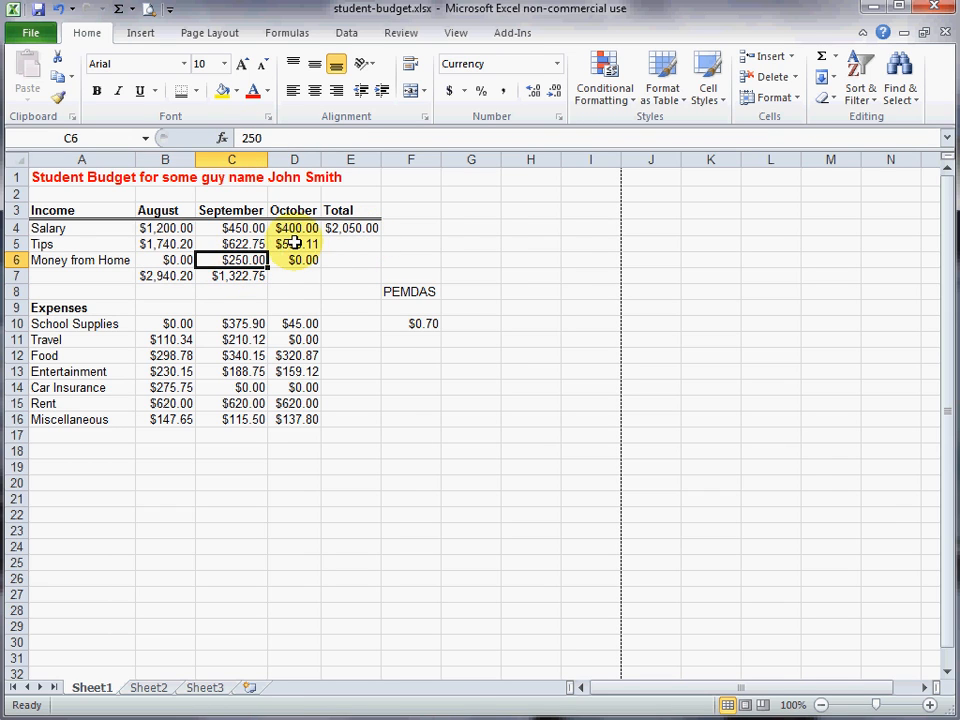
{"action": "left_click", "coordinate": [295, 243]}
{"action": "left_click", "coordinate": [303, 259]}
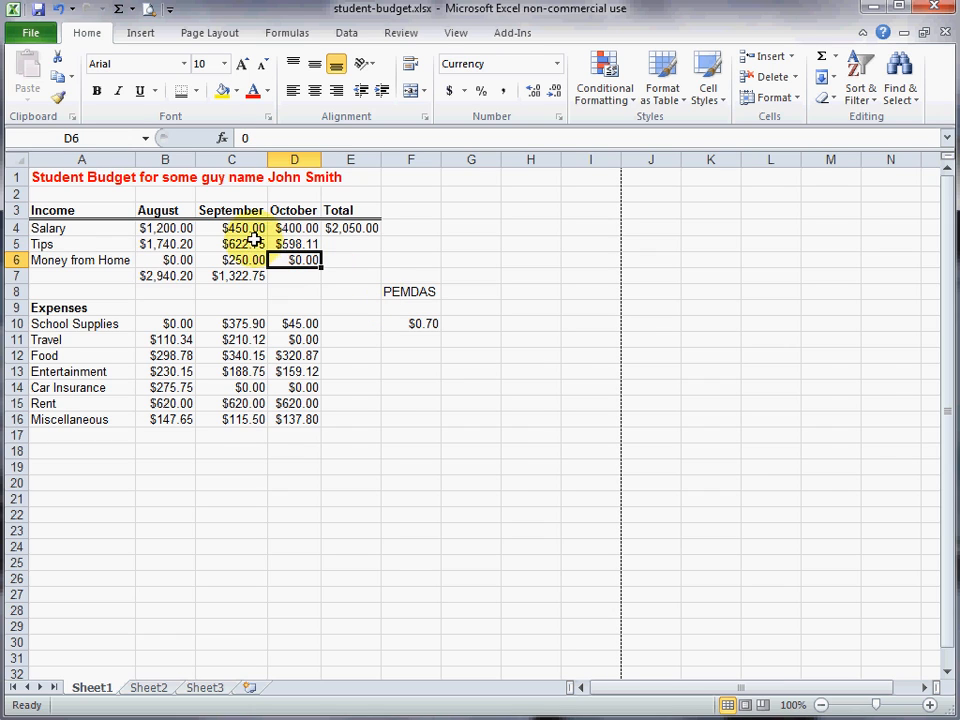
{"action": "left_click", "coordinate": [183, 280]}
{"action": "left_click", "coordinate": [168, 246]}
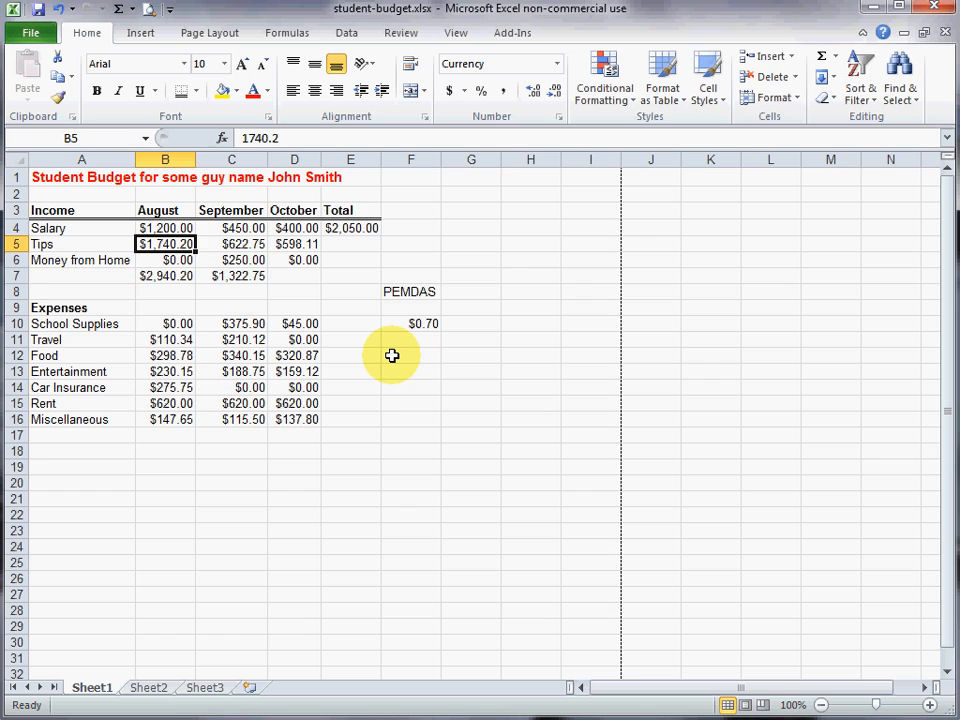
Display formulas instead of results across the sheet, review those in B7, C7, E4 and F10, and switch back to values.
{"action": "key", "text": "ctrl+grave"}
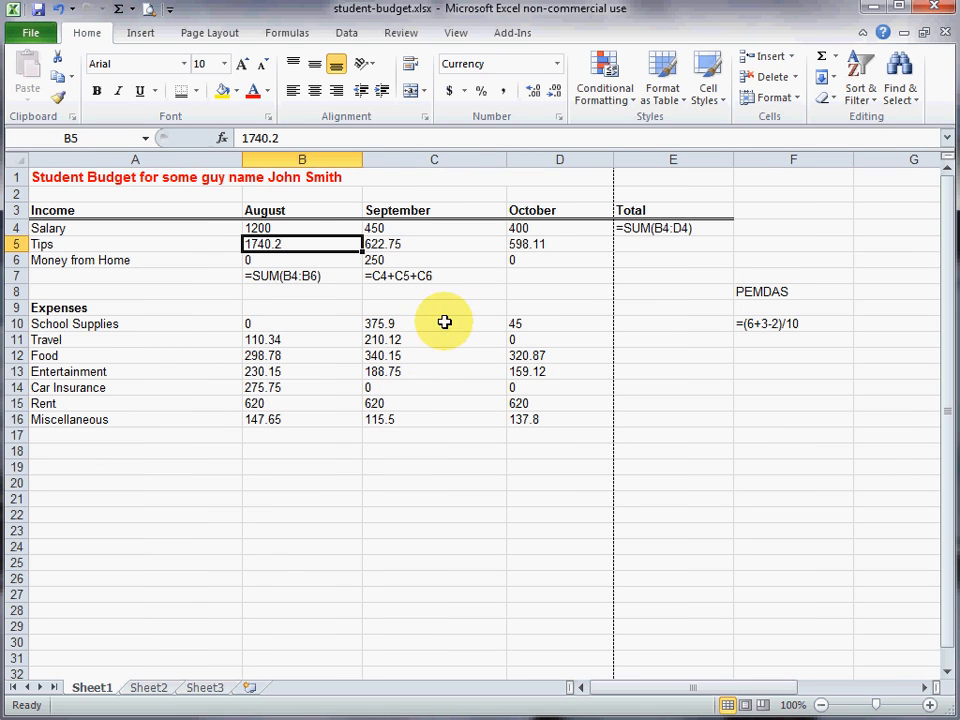
{"action": "left_click", "coordinate": [292, 279]}
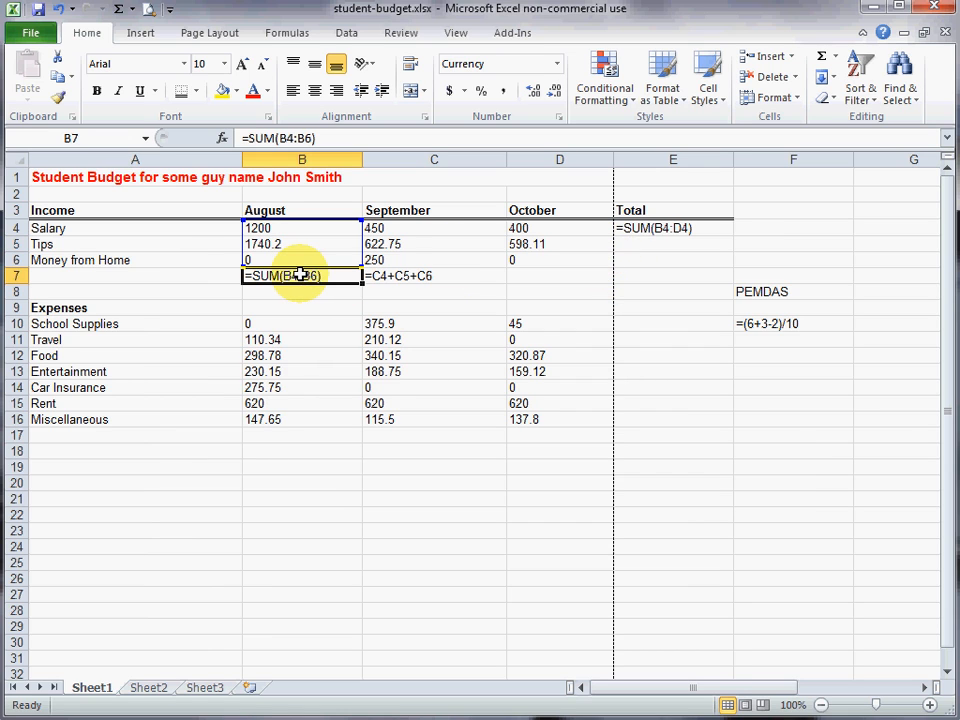
{"action": "left_click", "coordinate": [395, 279]}
{"action": "left_click", "coordinate": [655, 228]}
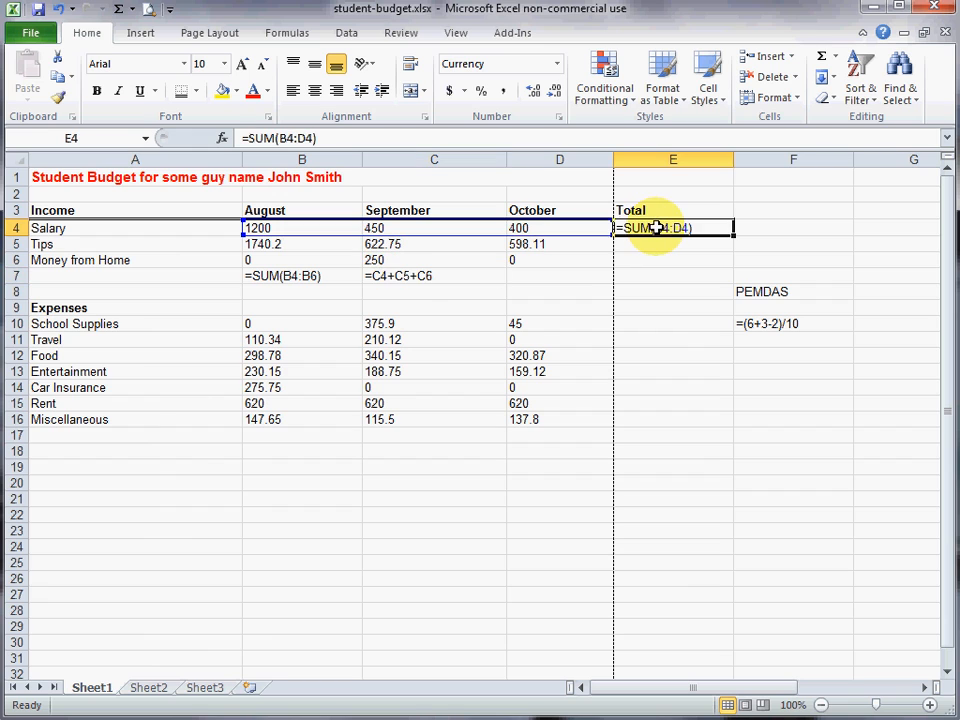
{"action": "left_click", "coordinate": [760, 326]}
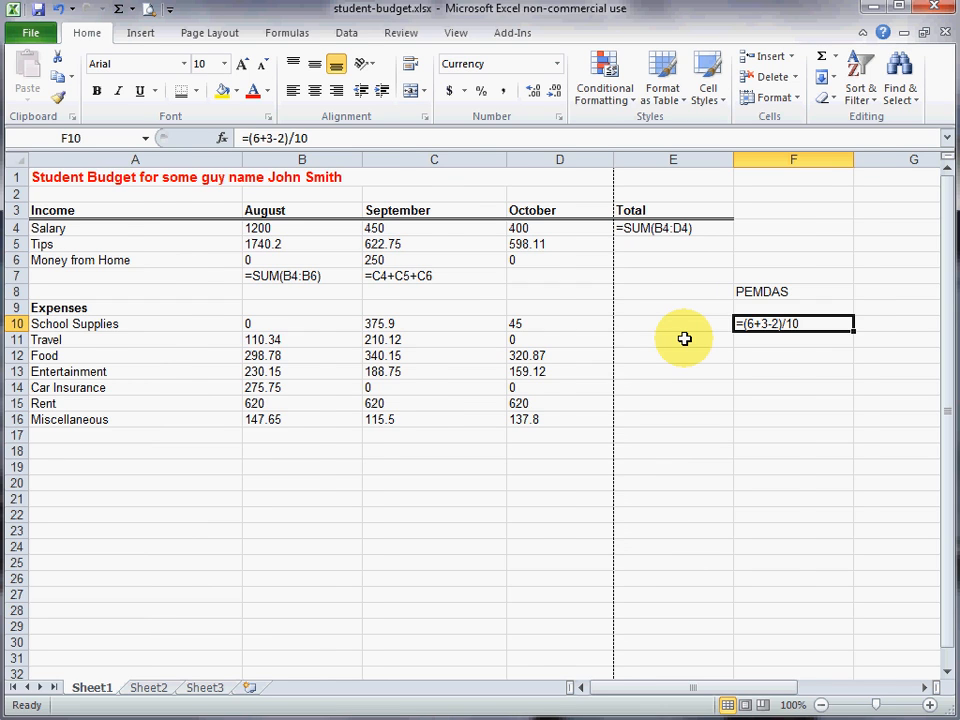
{"action": "key", "text": "ctrl+grave"}
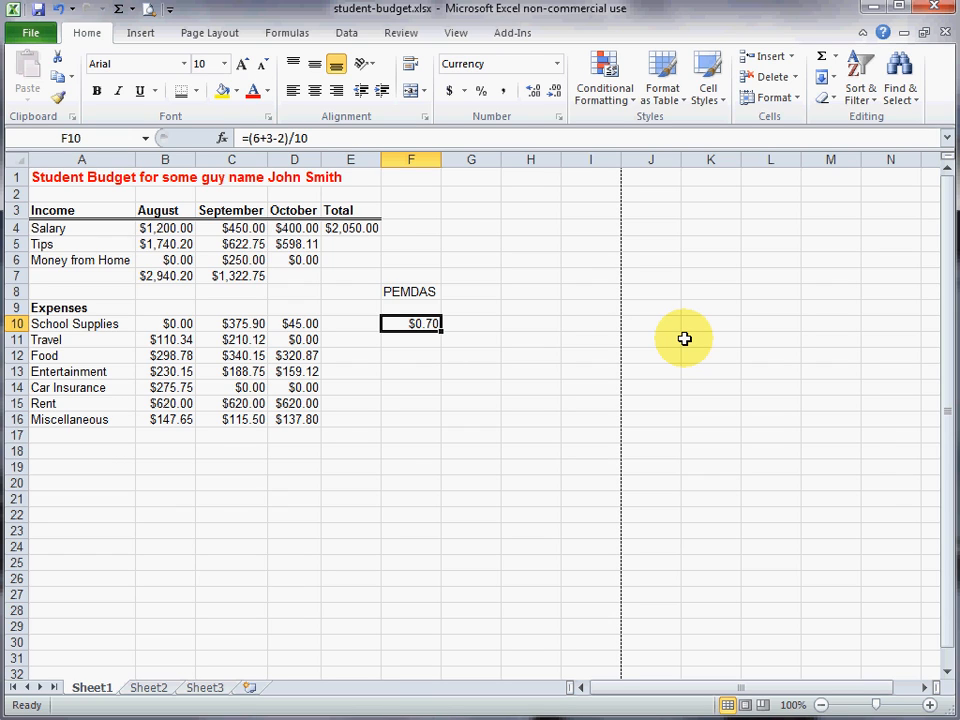
Delete column F with the PEMDAS note and practice formula, and select the title cell A1.
{"action": "left_click", "coordinate": [433, 155]}
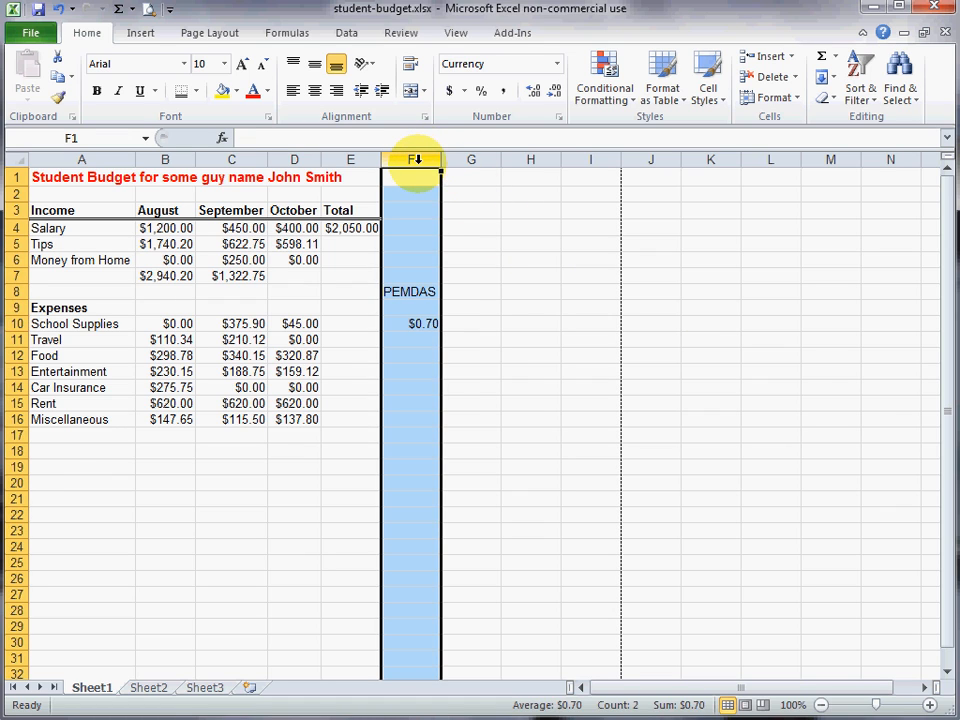
{"action": "right_click", "coordinate": [419, 164]}
{"action": "left_click", "coordinate": [466, 307]}
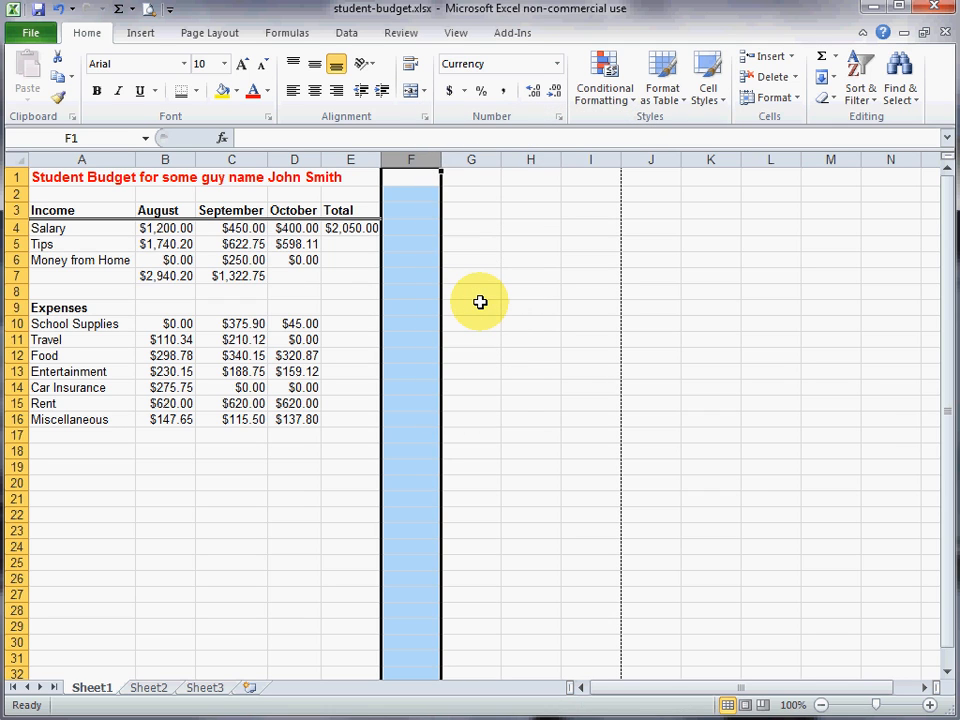
{"action": "left_click", "coordinate": [75, 177]}
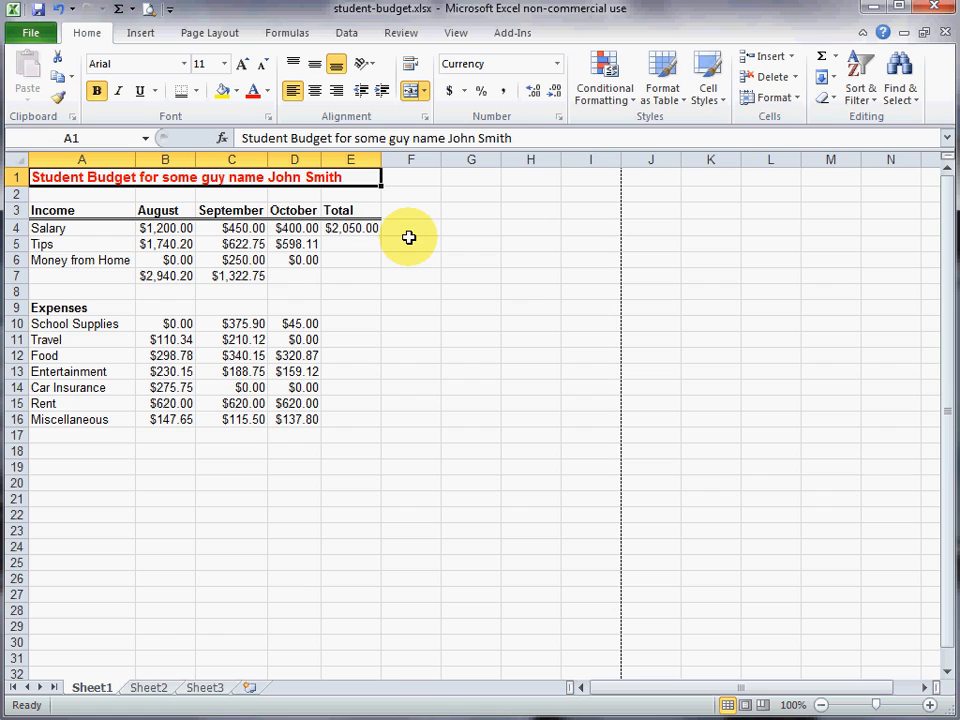